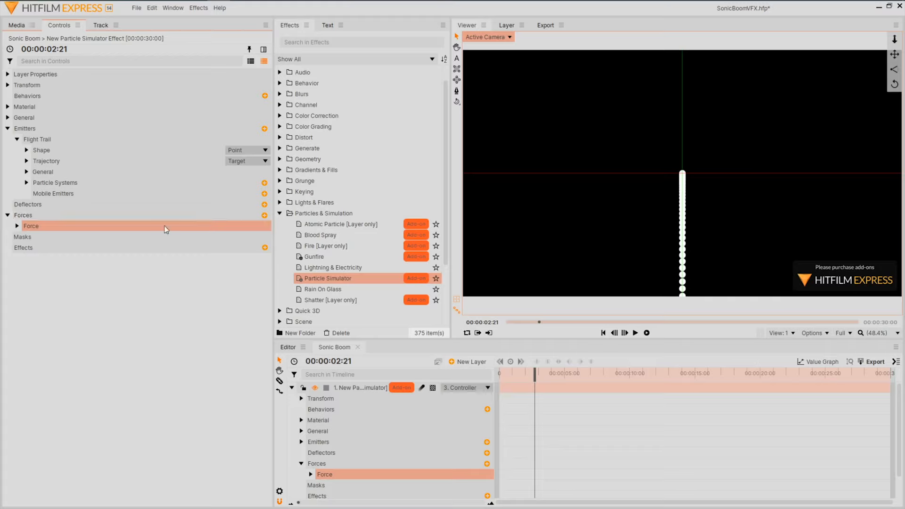
Set the strength of the global directional force to 50%.
{"action": "left_click", "coordinate": [19, 226]}
{"action": "left_click", "coordinate": [26, 258]}
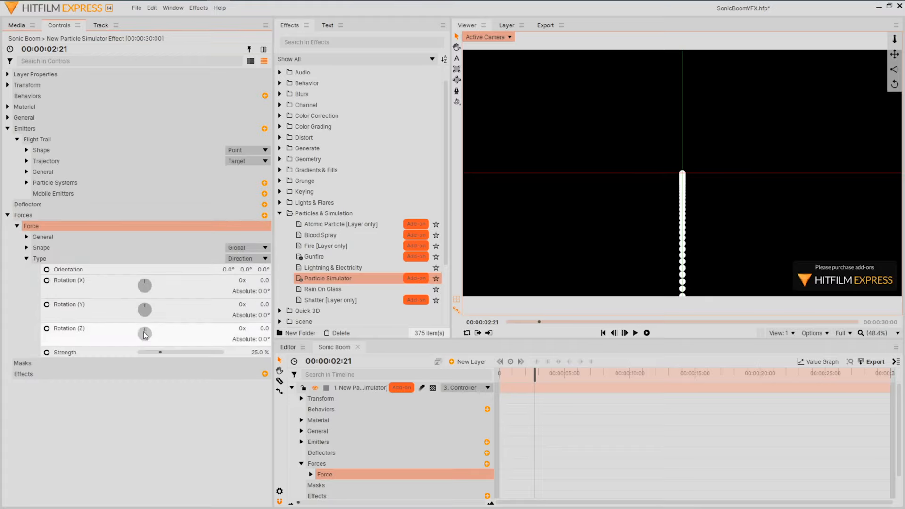
{"action": "left_click", "coordinate": [251, 352]}
{"action": "type", "text": "50"}
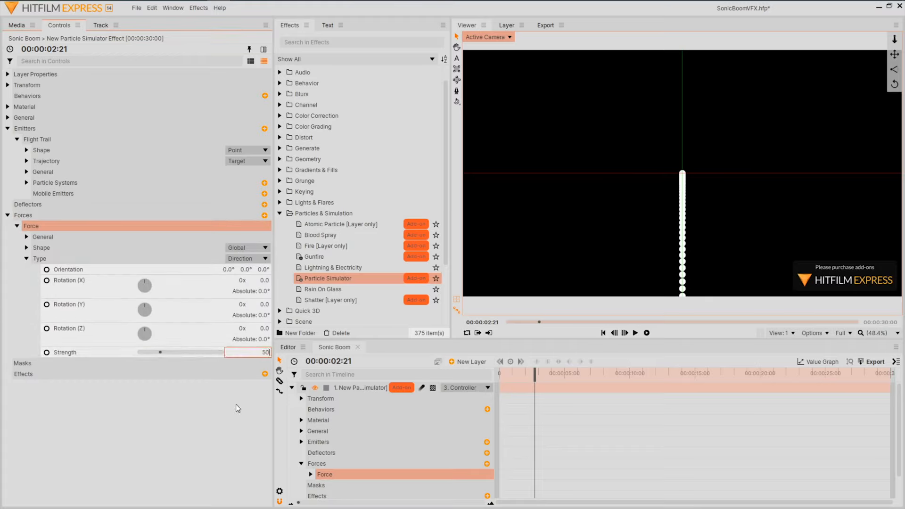
{"action": "key", "text": "Return"}
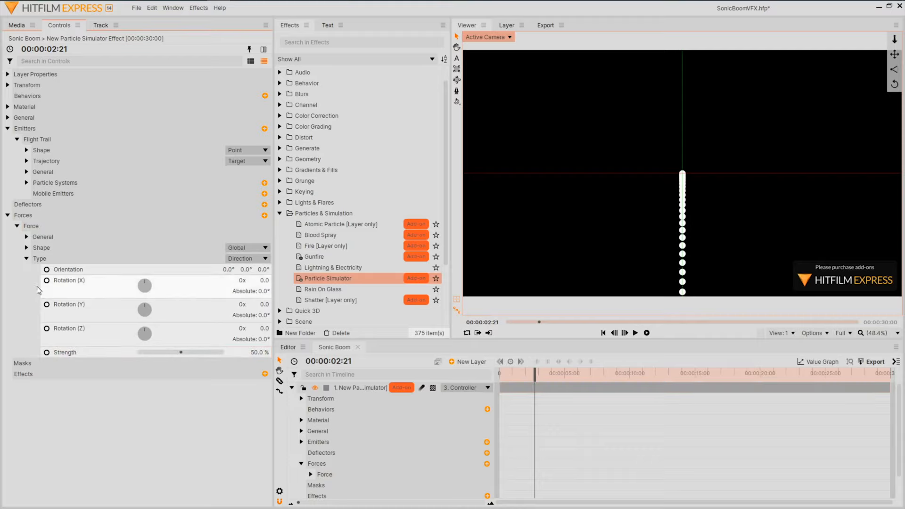
{"action": "left_click", "coordinate": [26, 258]}
In the Flight Trail particle system's movement settings, set the life to 0.5 s and the scale to 15%.
{"action": "left_click", "coordinate": [26, 183]}
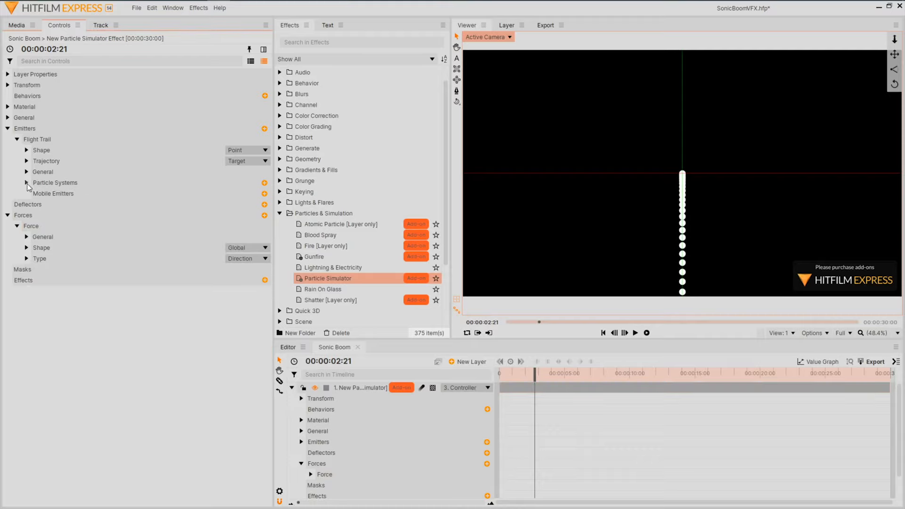
{"action": "left_click", "coordinate": [36, 193]}
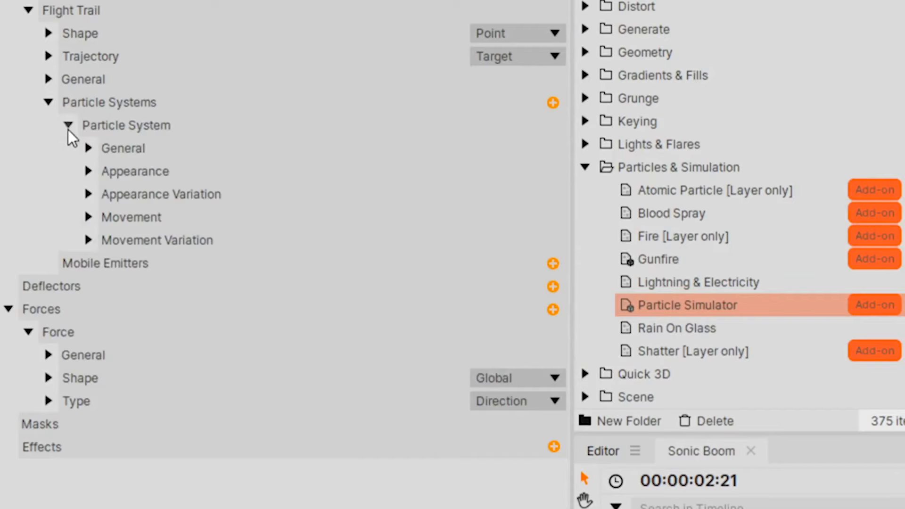
{"action": "left_click", "coordinate": [88, 217]}
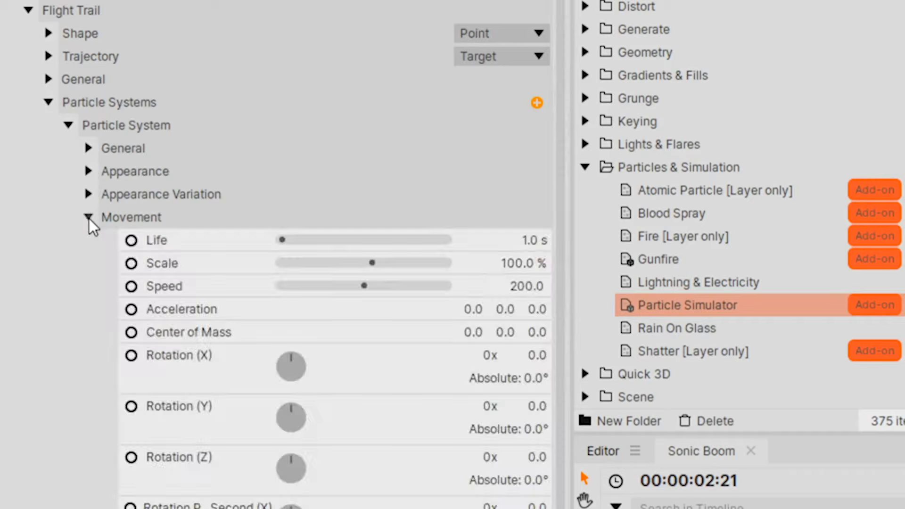
{"action": "left_click", "coordinate": [546, 241]}
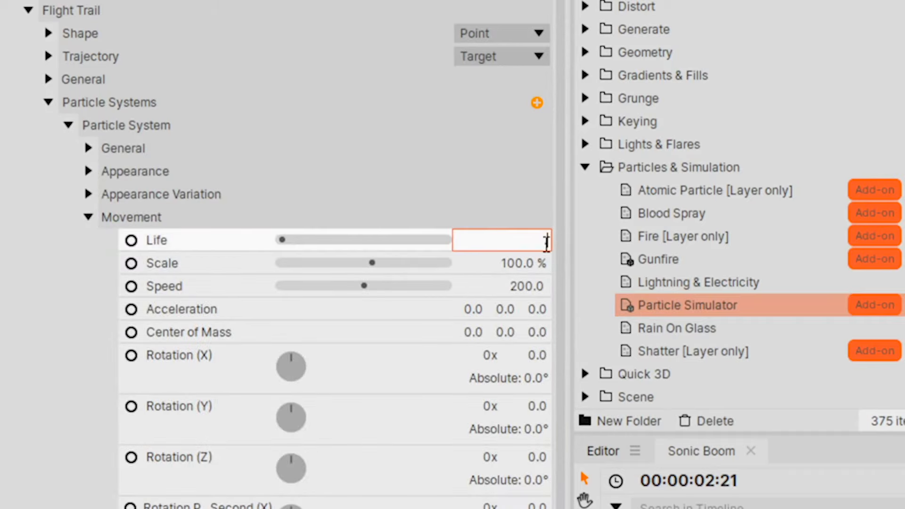
{"action": "key", "text": "Return"}
{"action": "left_click", "coordinate": [537, 263]}
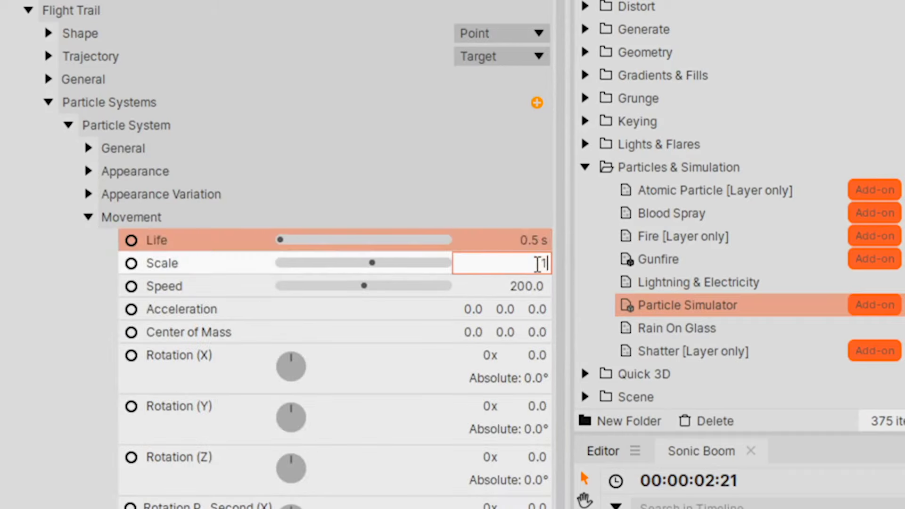
{"action": "type", "text": "15"}
{"action": "key", "text": "Return"}
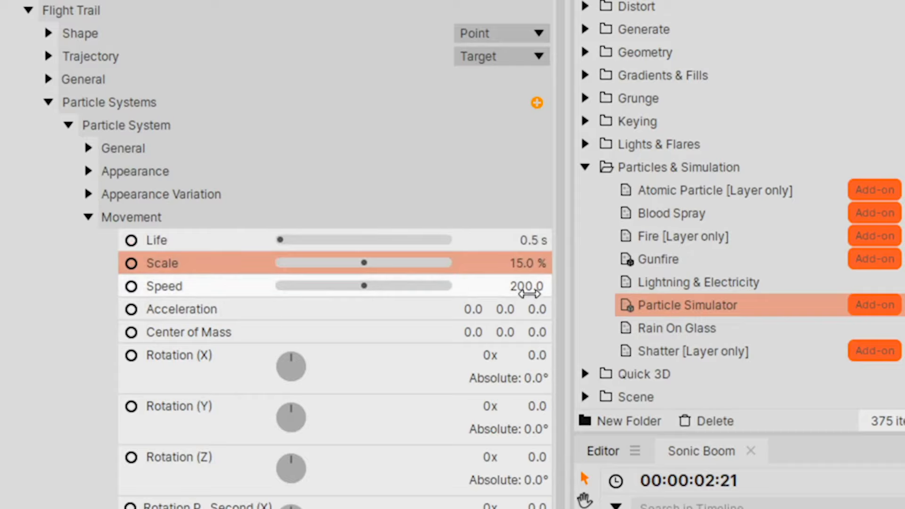
Set the movement speed of the Flight Trail particles to 500.
{"action": "left_click_drag", "start_coordinate": [525, 287], "coordinate": [533, 287]}
{"action": "left_click", "coordinate": [529, 293]}
{"action": "type", "text": "500"}
{"action": "key", "text": "Return"}
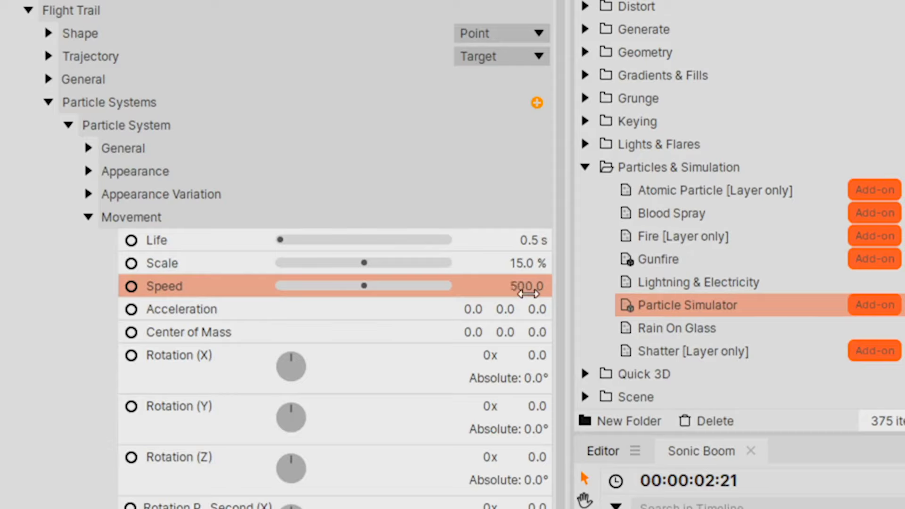
{"action": "left_click", "coordinate": [87, 218]}
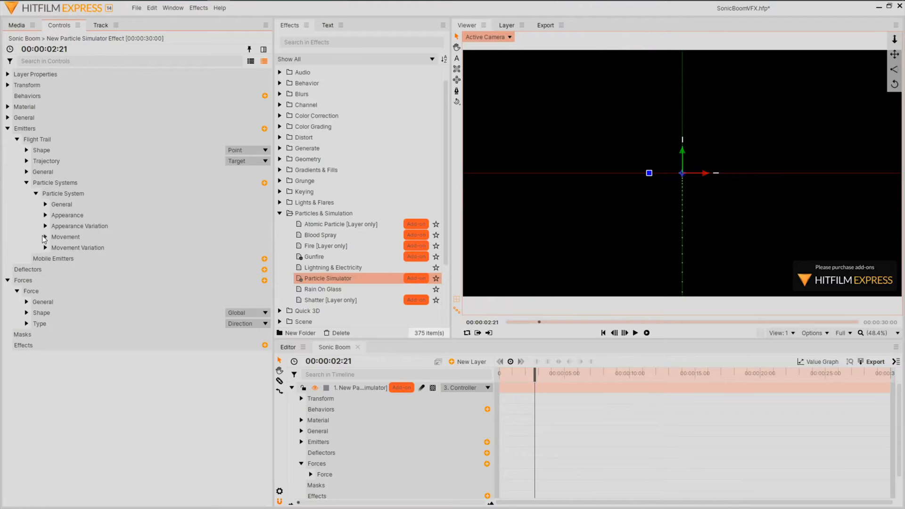
Vary the Flight Trail particles' movement with life 0.5 s, scale 76% and speed 63, and preview the trail at 00:00:06:21.
{"action": "left_click", "coordinate": [45, 249]}
{"action": "mouse_move", "coordinate": [256, 270]}
{"action": "left_mouse_down"}
{"action": "mouse_move", "coordinate": [301, 270]}
{"action": "mouse_move", "coordinate": [258, 259]}
{"action": "mouse_move", "coordinate": [270, 280]}
{"action": "mouse_move", "coordinate": [286, 280]}
{"action": "mouse_move", "coordinate": [246, 269]}
{"action": "left_mouse_up"}
{"action": "left_click", "coordinate": [23, 250]}
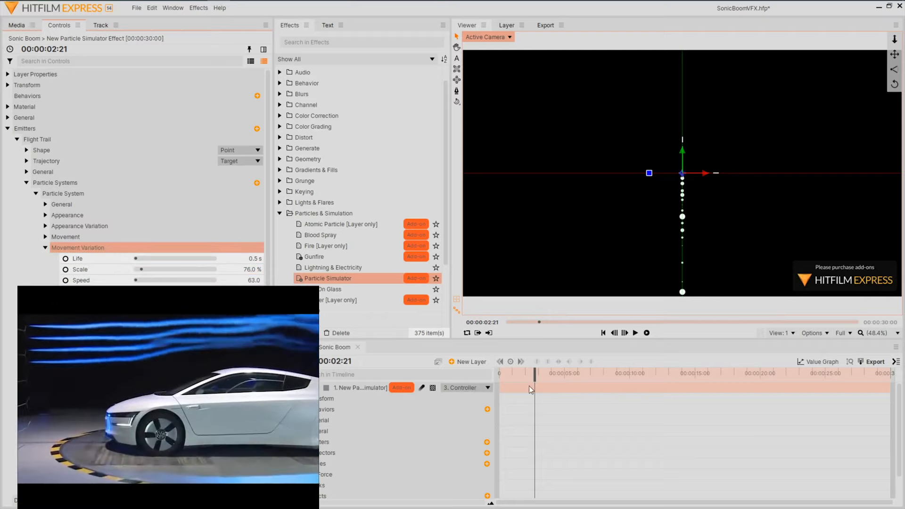
{"action": "left_click_drag", "start_coordinate": [534, 373], "coordinate": [587, 374]}
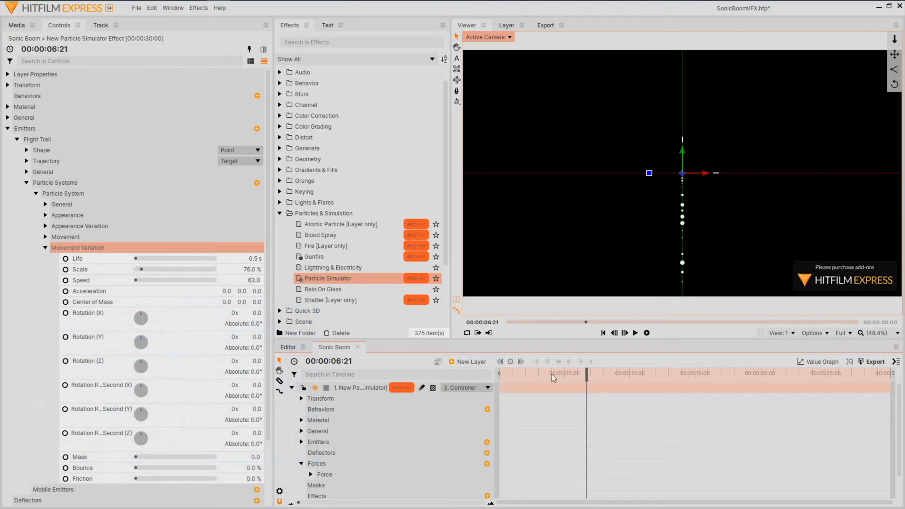
{"action": "left_click", "coordinate": [46, 248]}
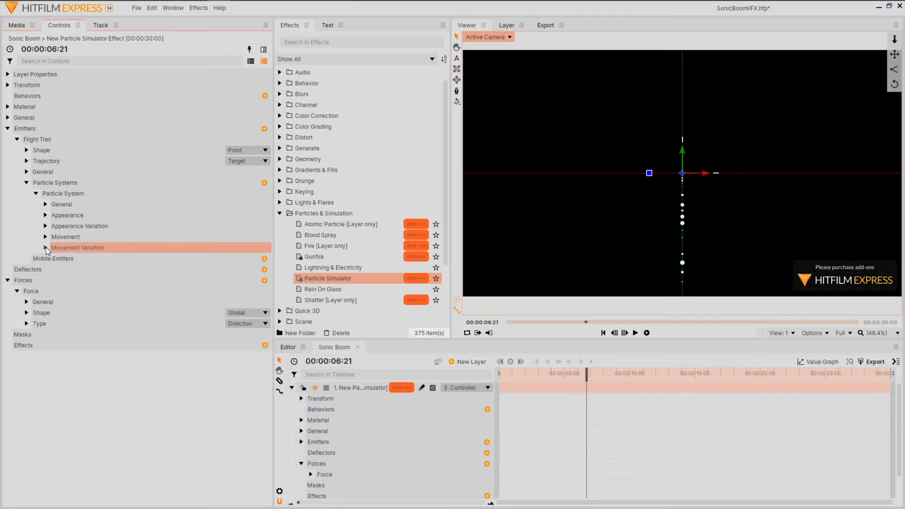
Duplicate the Flight Trail emitter and rename the copy Wind Breaks.
{"action": "left_click", "coordinate": [26, 182]}
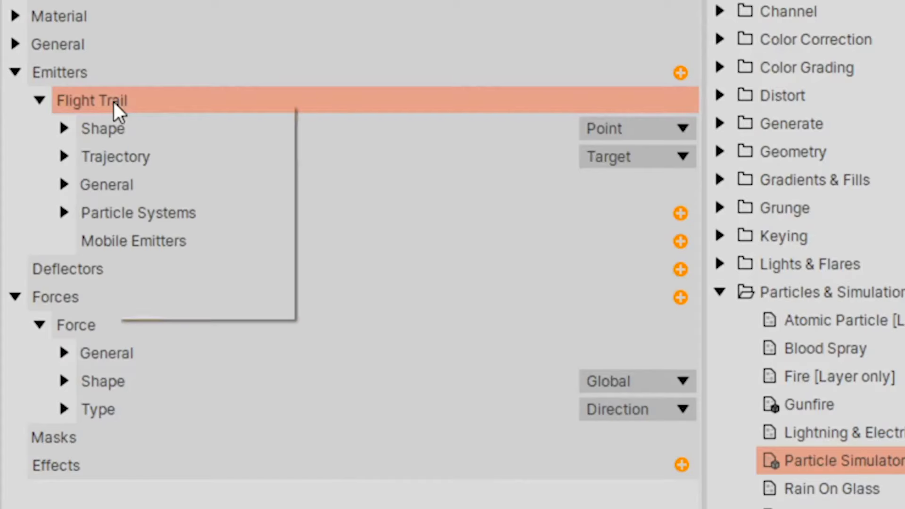
{"action": "right_click", "coordinate": [46, 139]}
{"action": "left_click", "coordinate": [95, 178]}
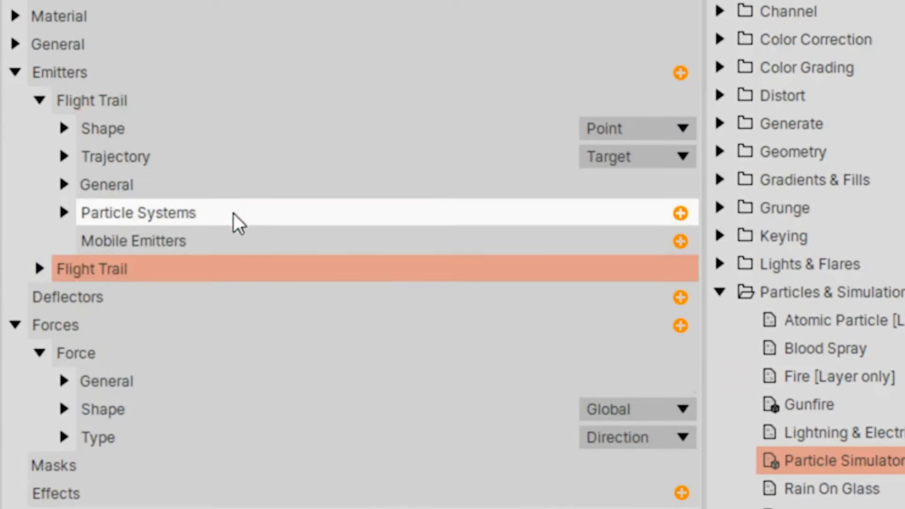
{"action": "double_click", "coordinate": [145, 272]}
{"action": "type", "text": "Wind Breaks"}
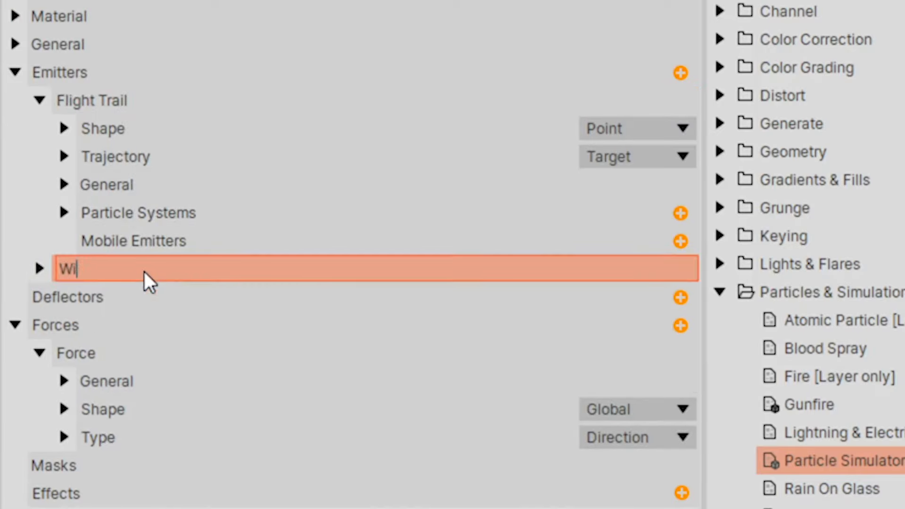
{"action": "key", "text": "Return"}
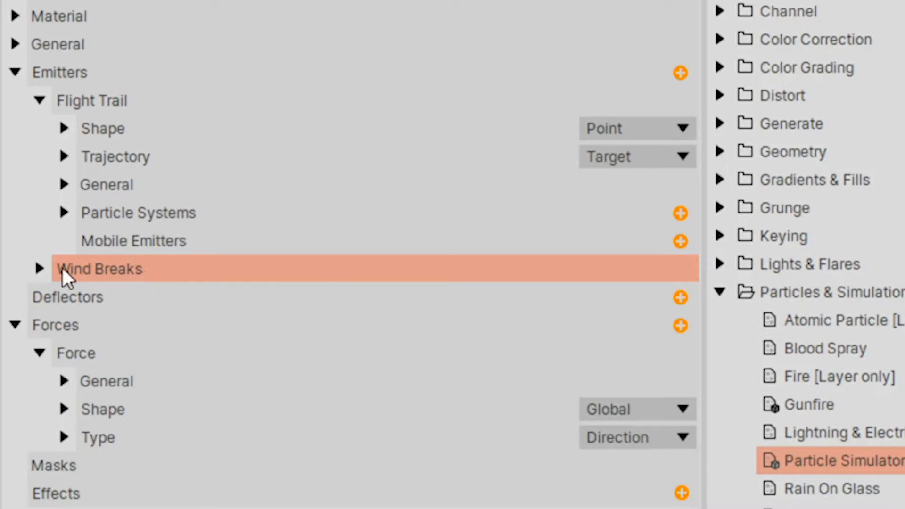
Change the Wind Breaks emitter's shape to Circle and its trajectory to Disc.
{"action": "left_click", "coordinate": [41, 268]}
{"action": "left_click", "coordinate": [668, 297]}
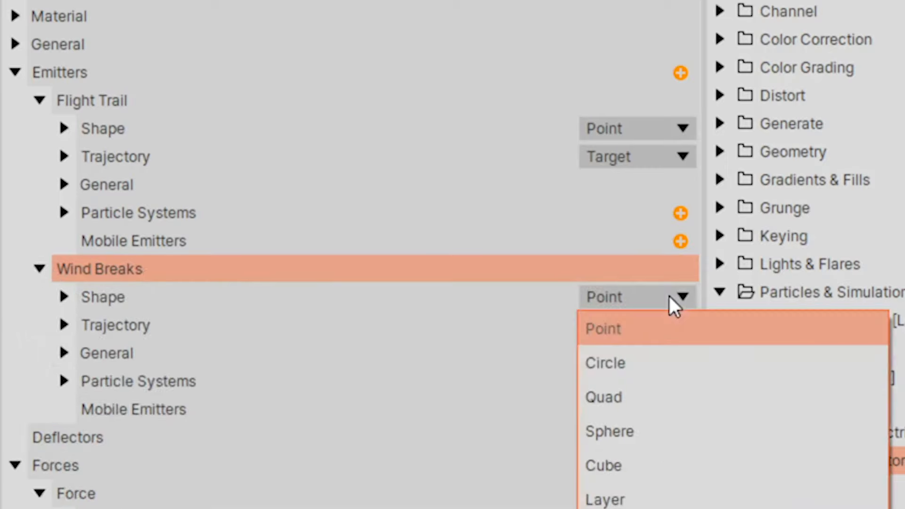
{"action": "left_click", "coordinate": [679, 361]}
{"action": "left_click", "coordinate": [680, 328]}
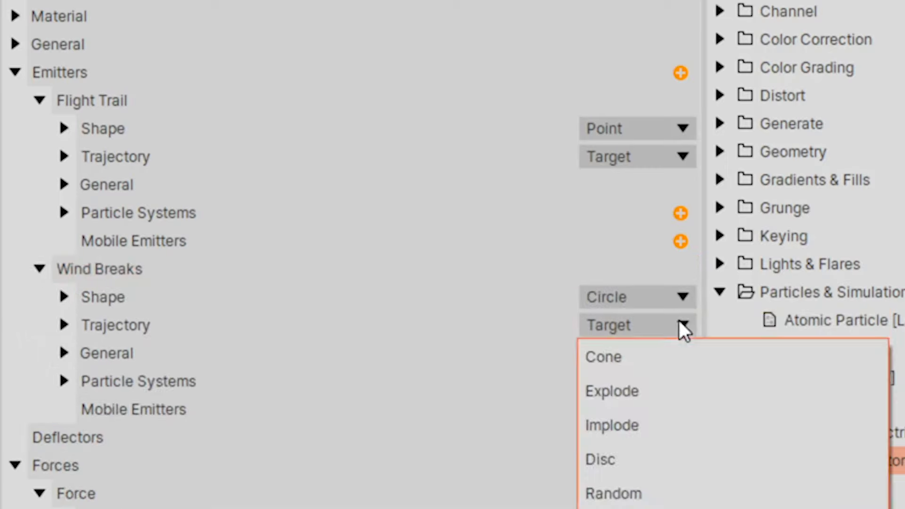
{"action": "left_click", "coordinate": [679, 455]}
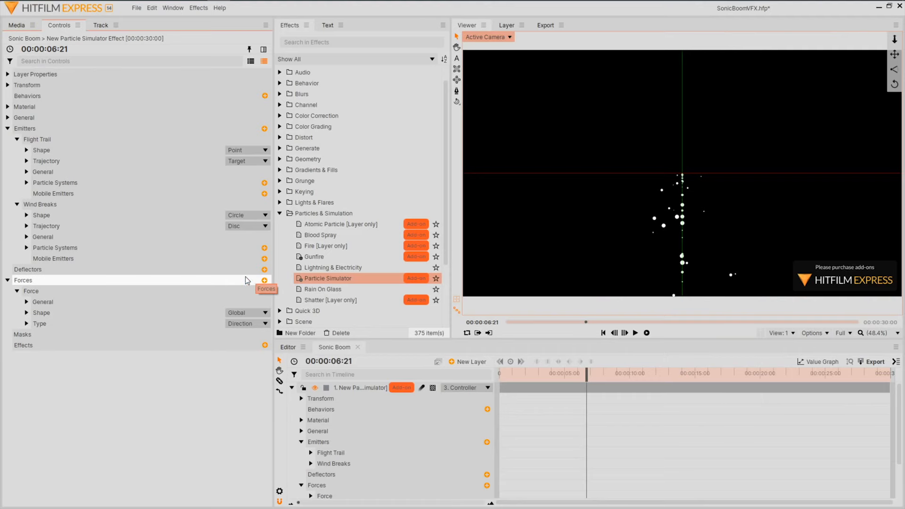
Set the Wind Breaks particle system to emit 6000 particles per second.
{"action": "left_click", "coordinate": [26, 248]}
{"action": "left_click", "coordinate": [36, 258]}
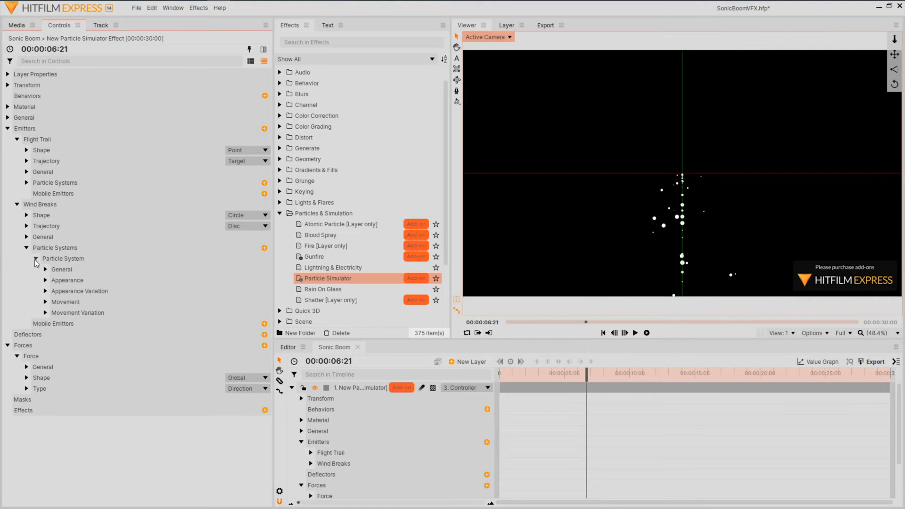
{"action": "left_click", "coordinate": [45, 269]}
{"action": "left_click", "coordinate": [257, 323]}
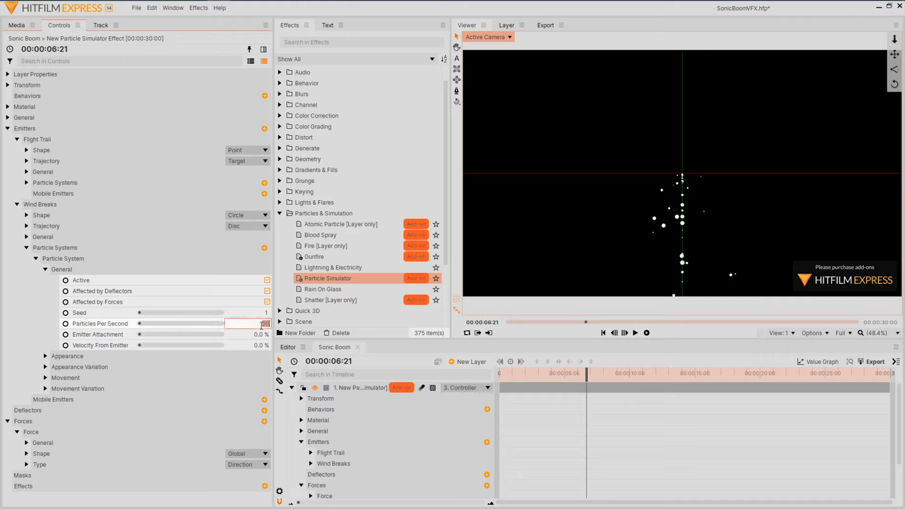
{"action": "type", "text": "600"}
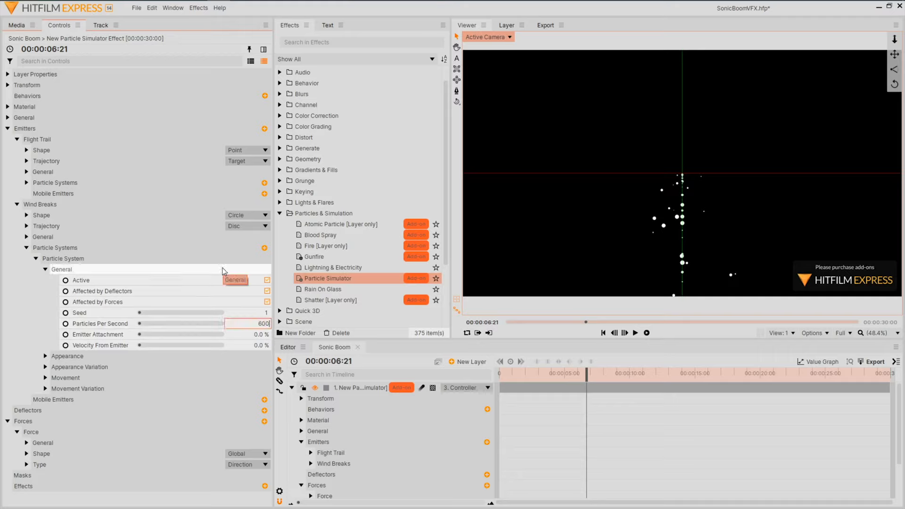
{"action": "type", "text": "0"}
{"action": "key", "text": "Return"}
{"action": "left_click", "coordinate": [47, 270]}
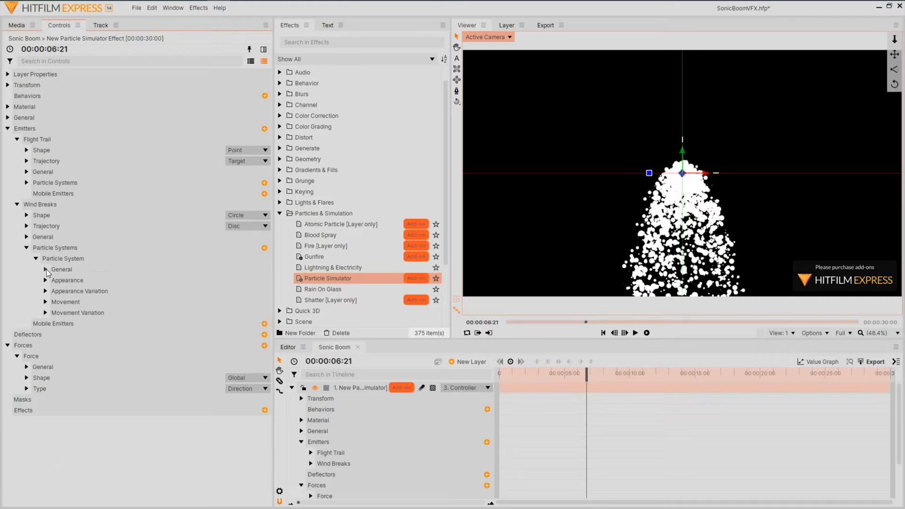
In the Wind Breaks particle system's movement variation, set the speed to 500 and the scale to 0%.
{"action": "left_click", "coordinate": [44, 313]}
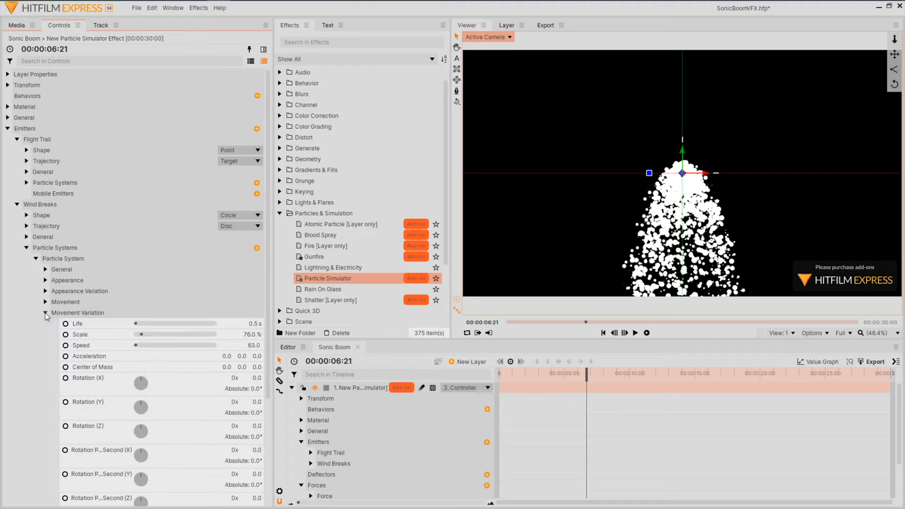
{"action": "left_click", "coordinate": [239, 335]}
{"action": "left_click", "coordinate": [250, 347]}
{"action": "left_click", "coordinate": [90, 343]}
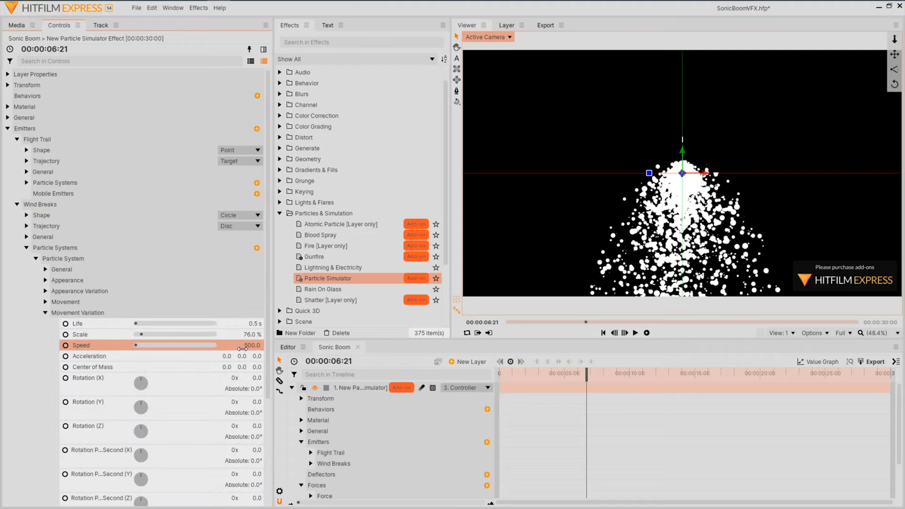
{"action": "left_click", "coordinate": [249, 335]}
{"action": "type", "text": "0"}
{"action": "key", "text": "Return"}
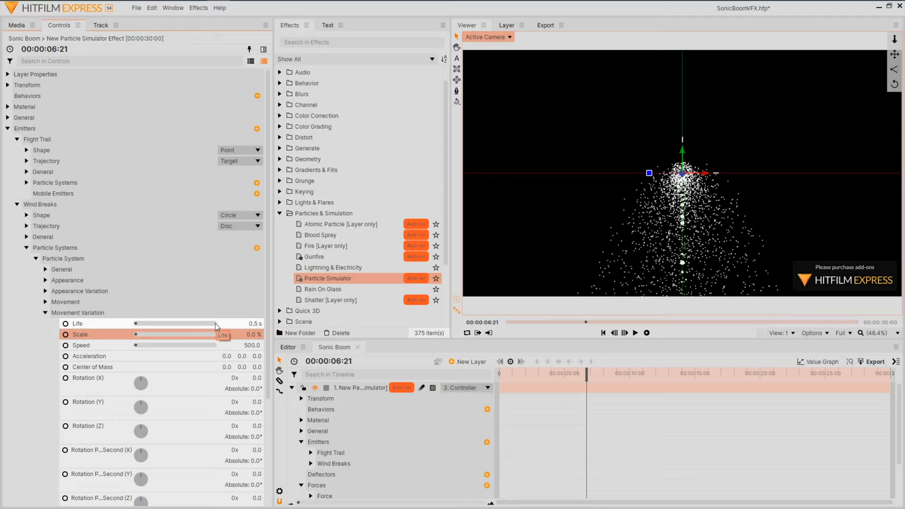
{"action": "left_click", "coordinate": [47, 312]}
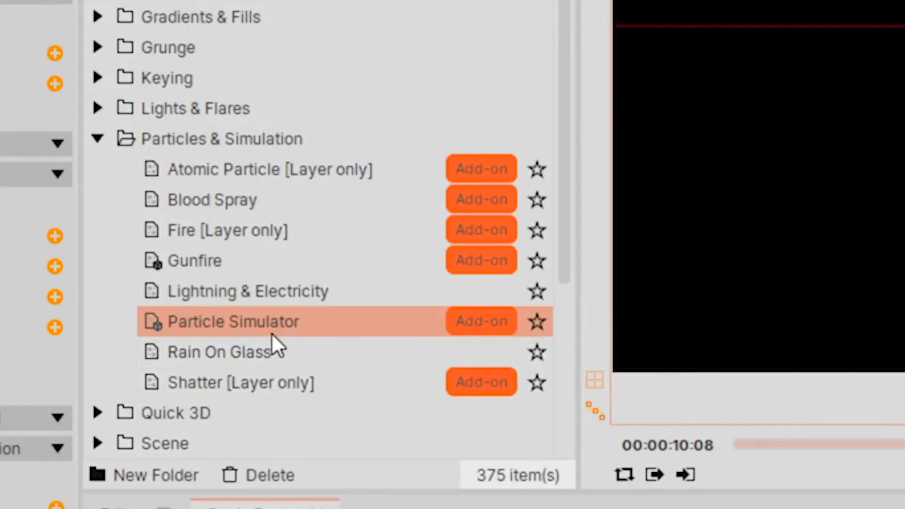
Add a second Particle Simulator above the other layers in the Sonic Boom timeline and parent it to the Controller point.
{"action": "left_click_drag", "start_coordinate": [360, 283], "coordinate": [359, 325]}
{"action": "left_click_drag", "start_coordinate": [324, 274], "coordinate": [345, 450]}
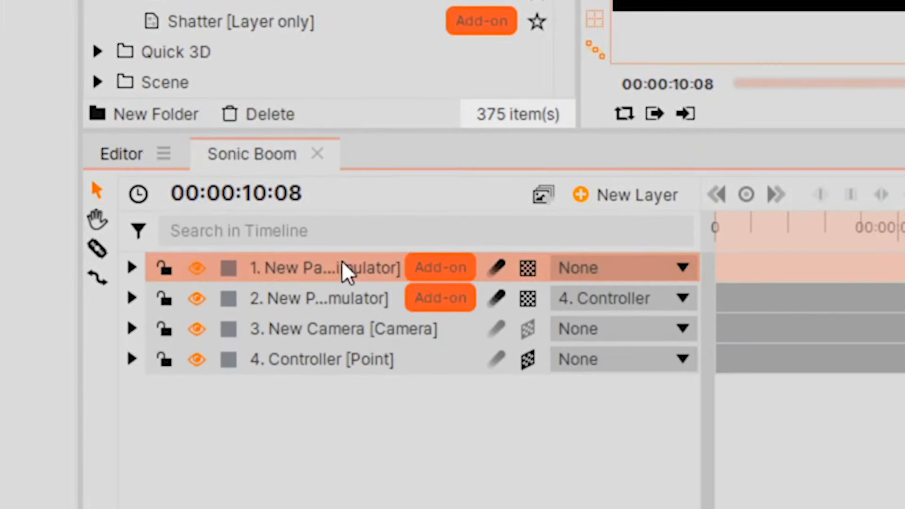
{"action": "left_click", "coordinate": [631, 270]}
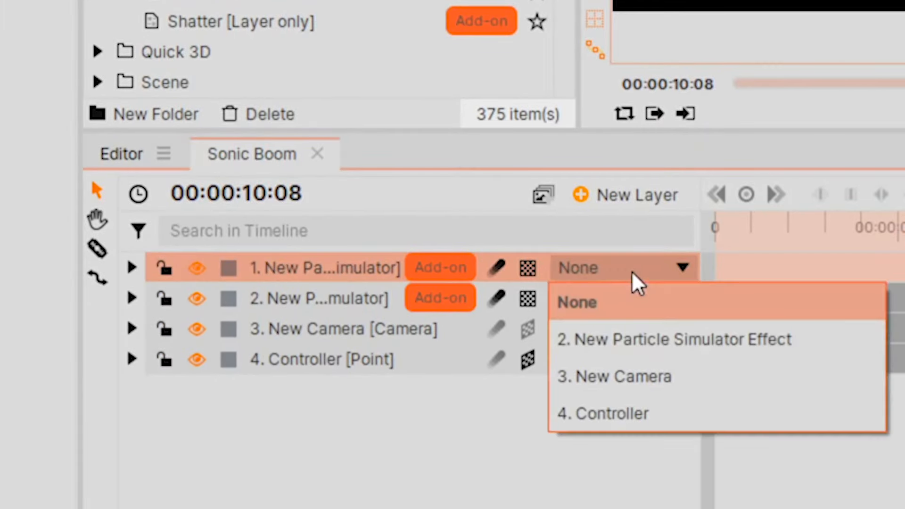
{"action": "left_click", "coordinate": [638, 419]}
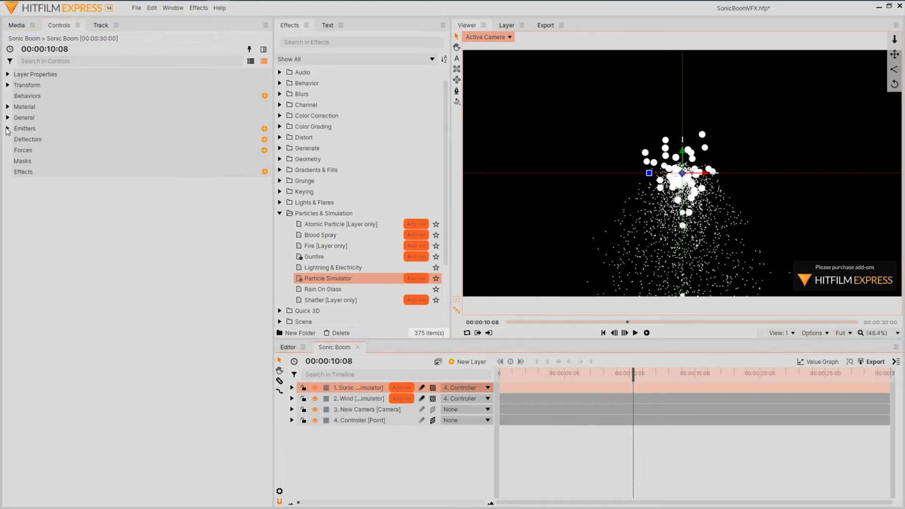
Change the trajectory of the Sonic Boom layer's emitter to Disc.
{"action": "left_click", "coordinate": [17, 139]}
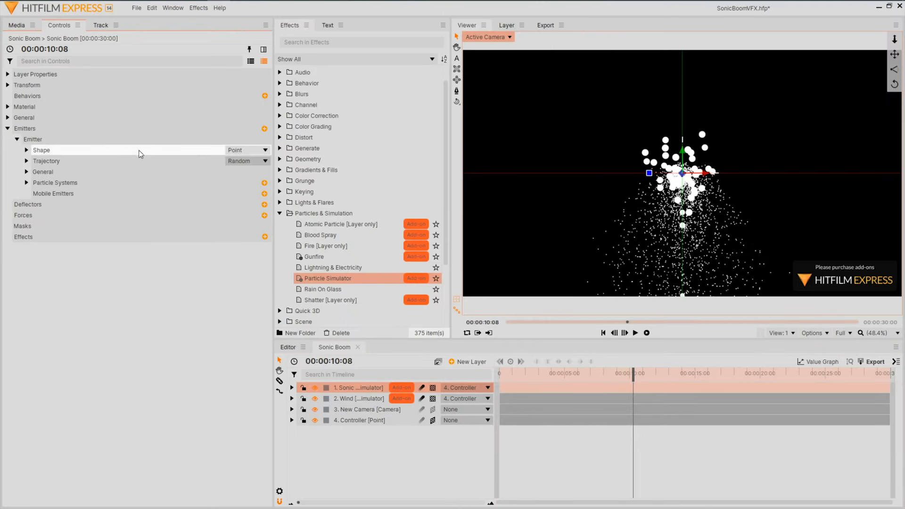
{"action": "left_click", "coordinate": [264, 160]}
{"action": "left_click", "coordinate": [265, 186]}
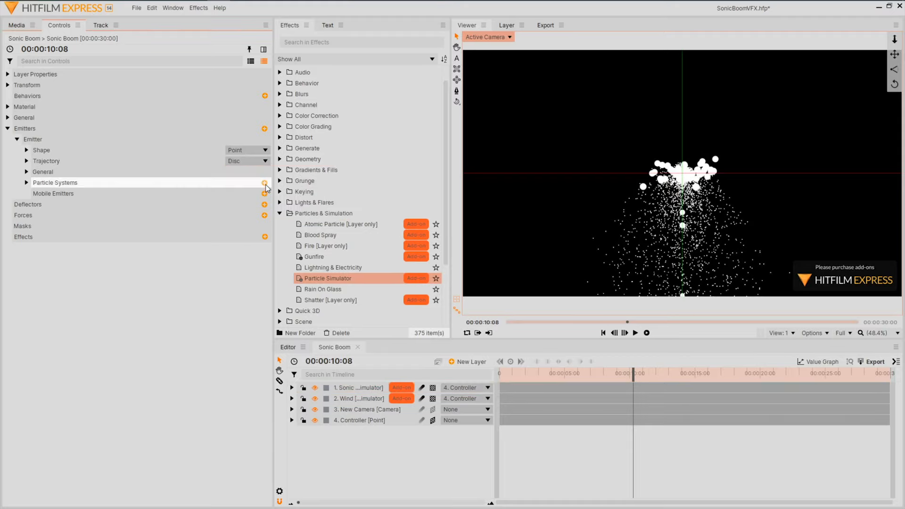
Set the particle system of the Sonic Boom layer's emitter to emit 80000 particles per second.
{"action": "left_click", "coordinate": [264, 183]}
{"action": "left_click", "coordinate": [36, 193]}
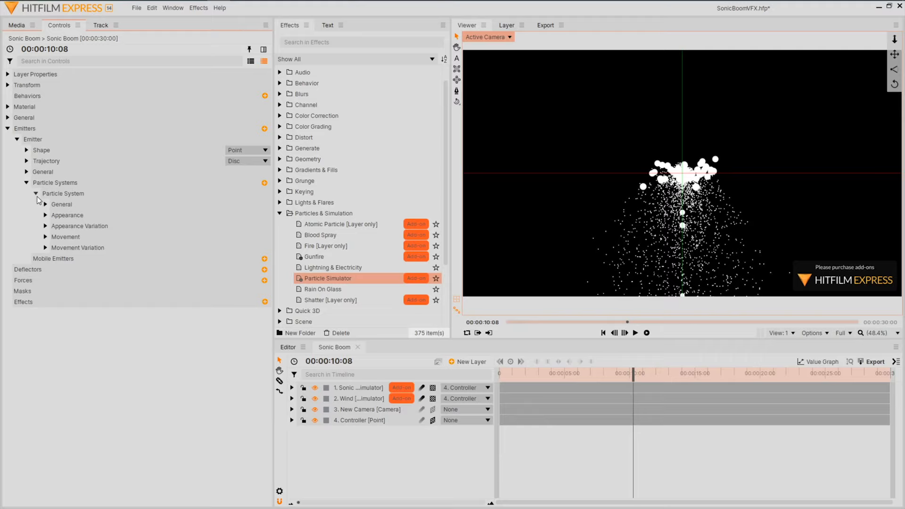
{"action": "left_click", "coordinate": [45, 204]}
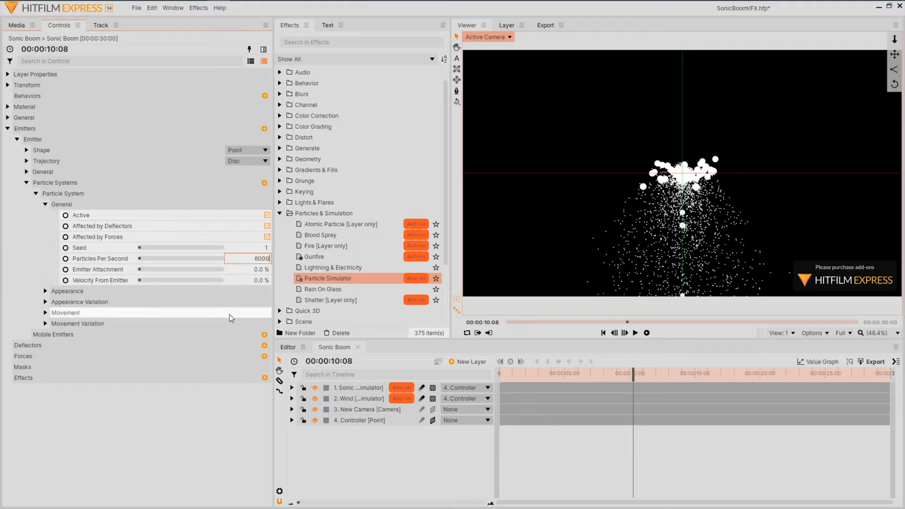
{"action": "key", "text": "Return"}
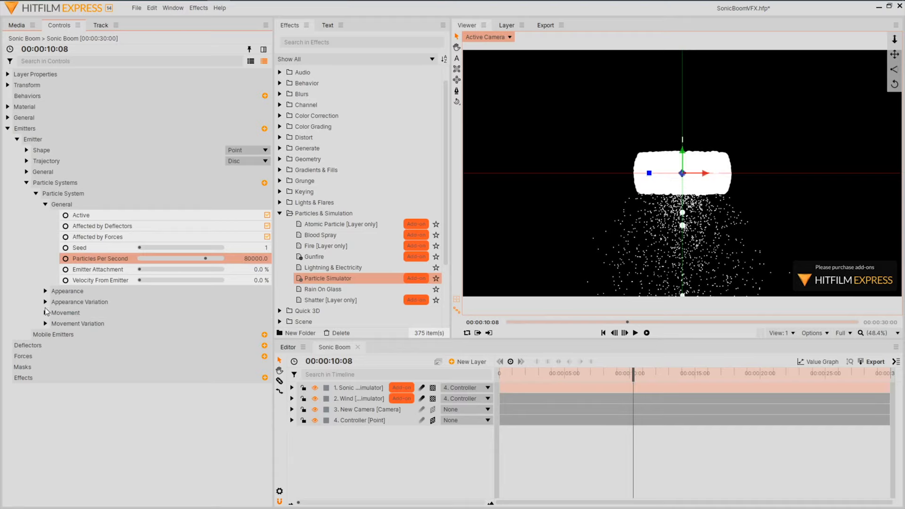
In the Sonic Boom particle system's movement, set the life to 0.2 s and the scale to 8%.
{"action": "left_click", "coordinate": [45, 312]}
{"action": "scroll", "coordinate": [234, 302], "scroll_direction": "down", "scroll_amount": 2}
{"action": "left_click", "coordinate": [258, 286]}
{"action": "type", "text": "0.2"}
{"action": "key", "text": "Return"}
{"action": "left_click", "coordinate": [255, 296]}
{"action": "type", "text": "8"}
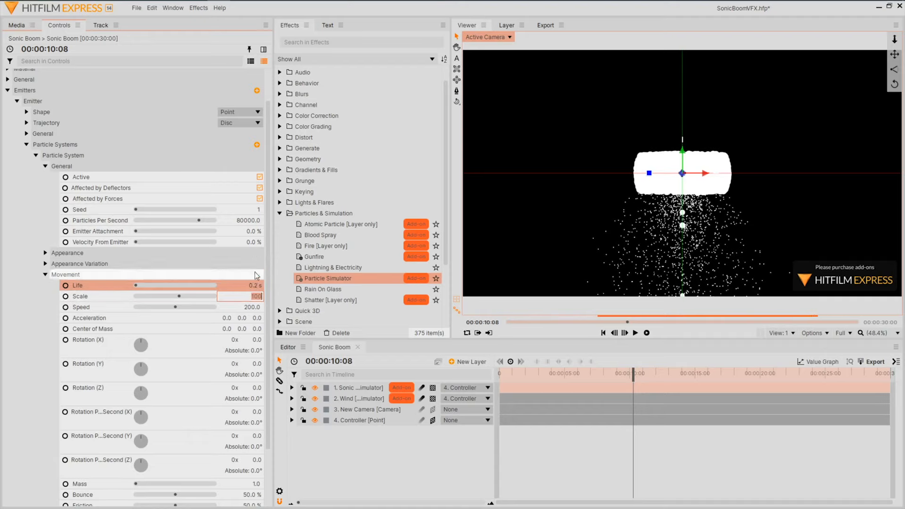
{"action": "key", "text": "Return"}
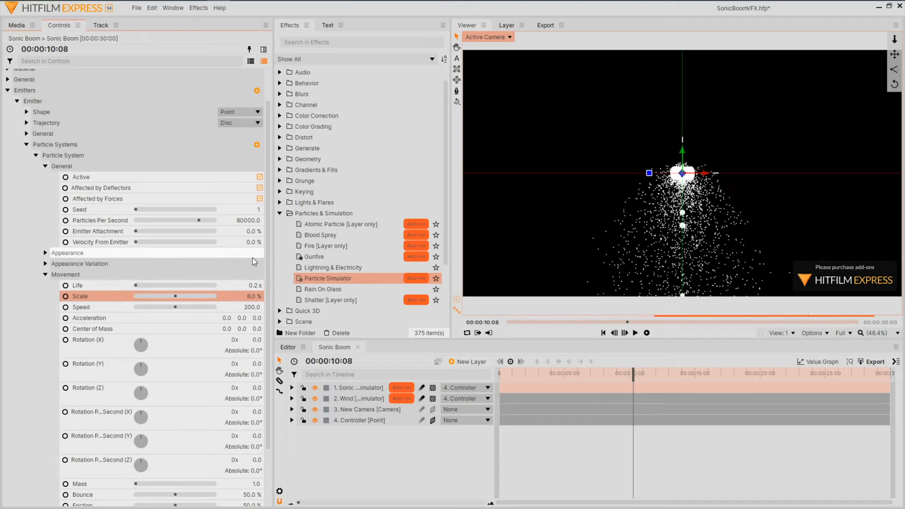
Set the Sonic Boom particle system's movement speed to 1200.
{"action": "left_click_drag", "start_coordinate": [253, 307], "coordinate": [275, 308]}
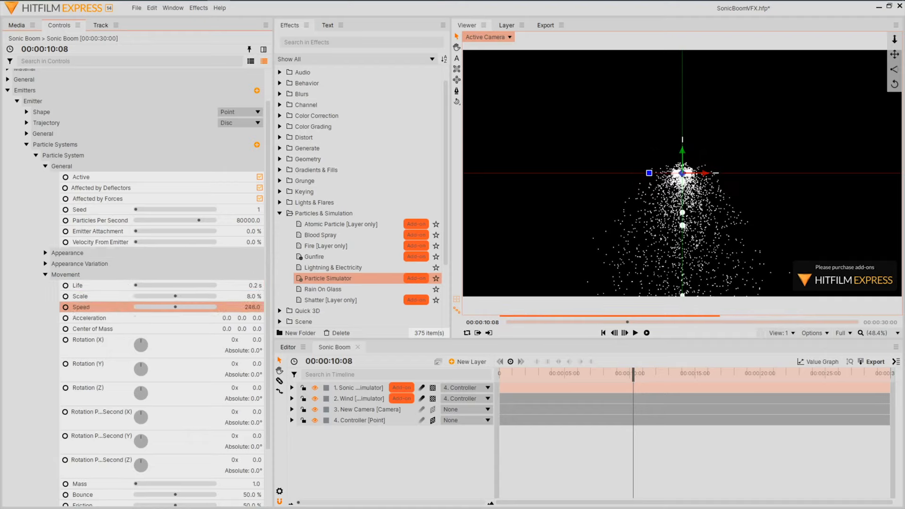
{"action": "left_click", "coordinate": [250, 308]}
{"action": "type", "text": "20"}
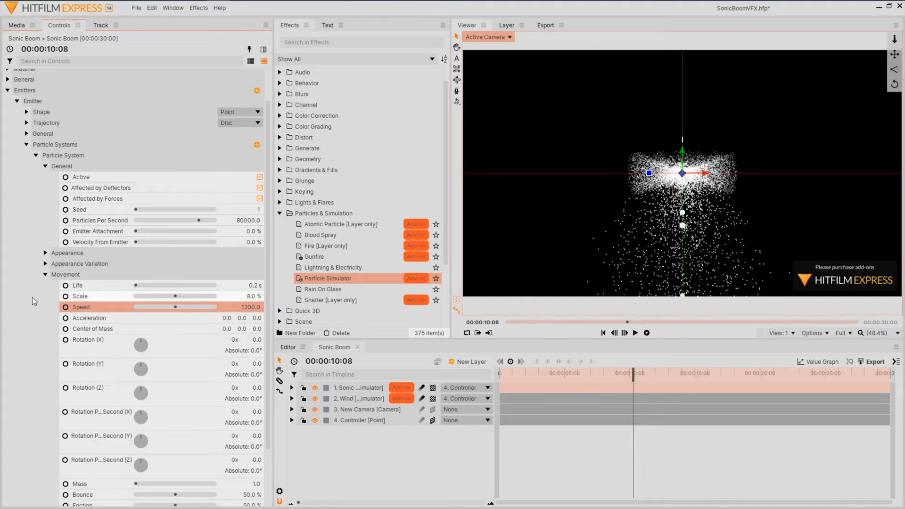
{"action": "left_click", "coordinate": [45, 274]}
{"action": "left_click", "coordinate": [45, 204]}
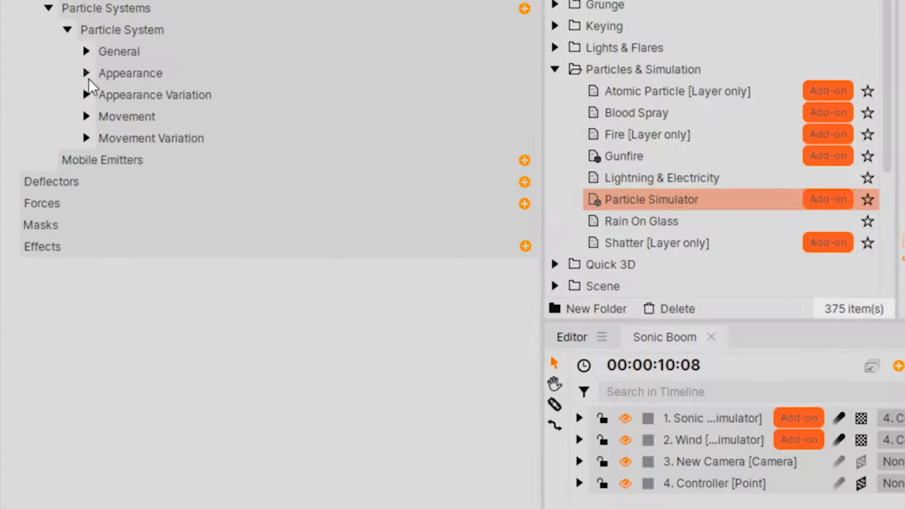
Add a global Direction force to the Sonic Boom layer and set its strength to 100%.
{"action": "left_click", "coordinate": [524, 203]}
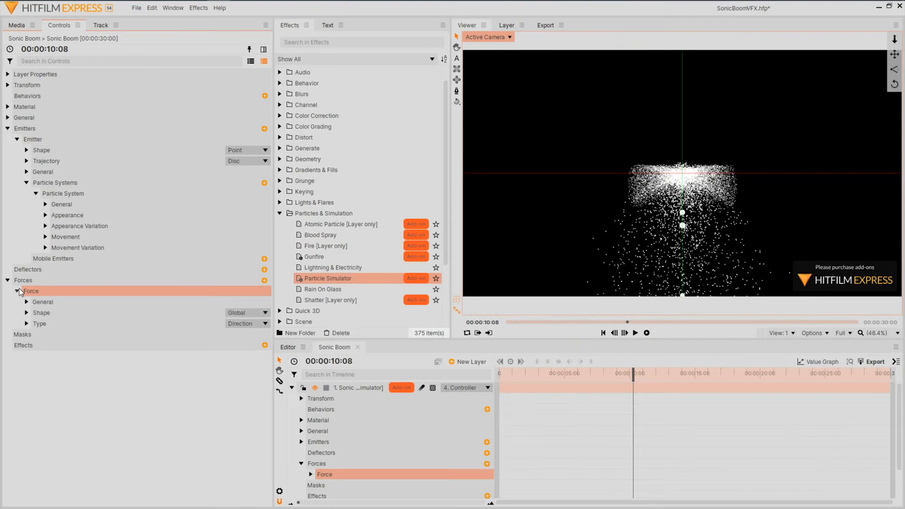
{"action": "left_click", "coordinate": [48, 290]}
{"action": "left_click", "coordinate": [259, 417]}
{"action": "type", "text": "100"}
{"action": "left_click", "coordinate": [237, 470]}
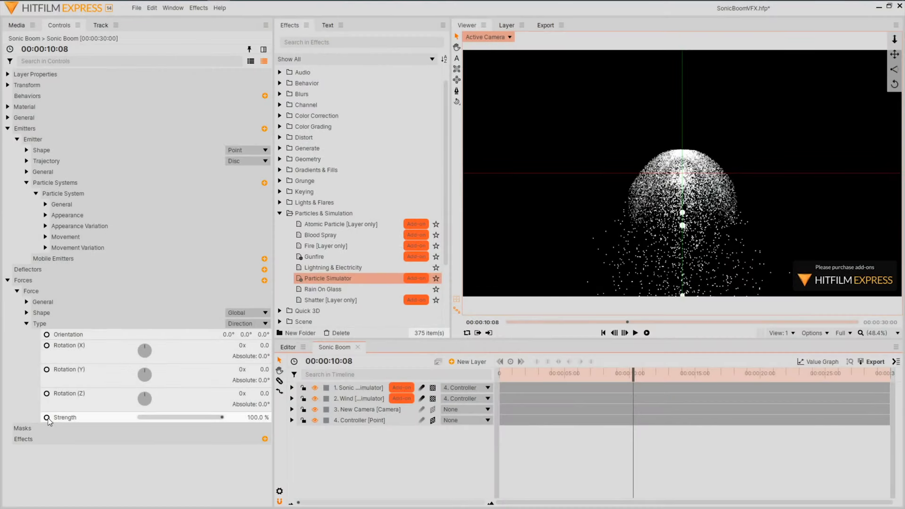
Keyframe the Sonic Boom force strength, particle speed and emitter Active state at 00:00:10:08, and show only the keyframed properties in the timeline.
{"action": "left_click", "coordinate": [47, 417]}
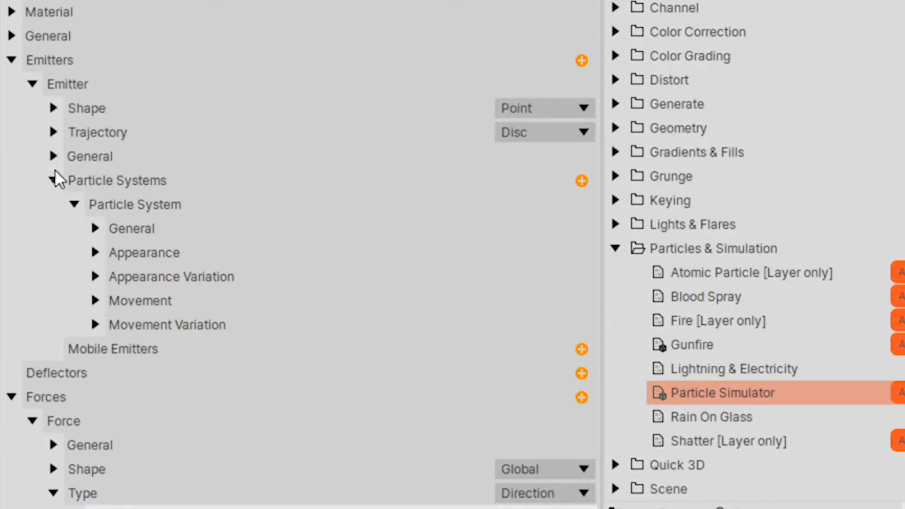
{"action": "left_click", "coordinate": [53, 156]}
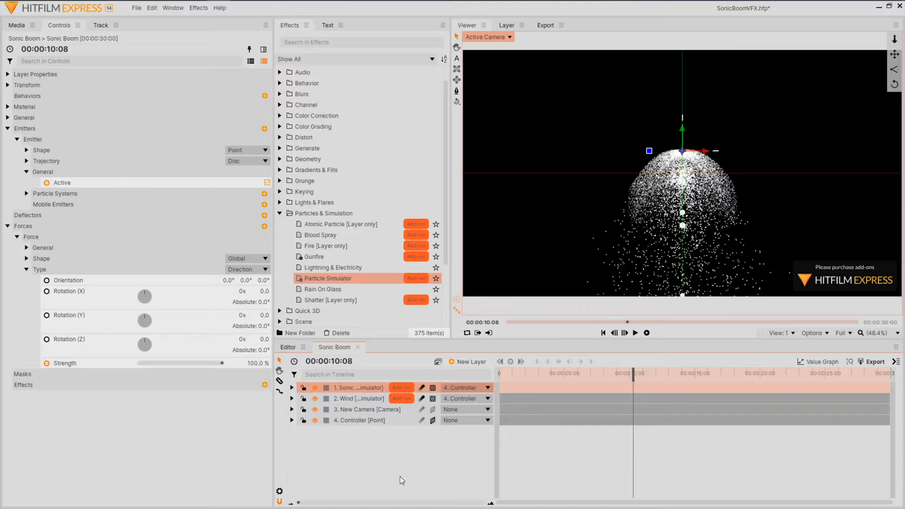
{"action": "key", "text": "u"}
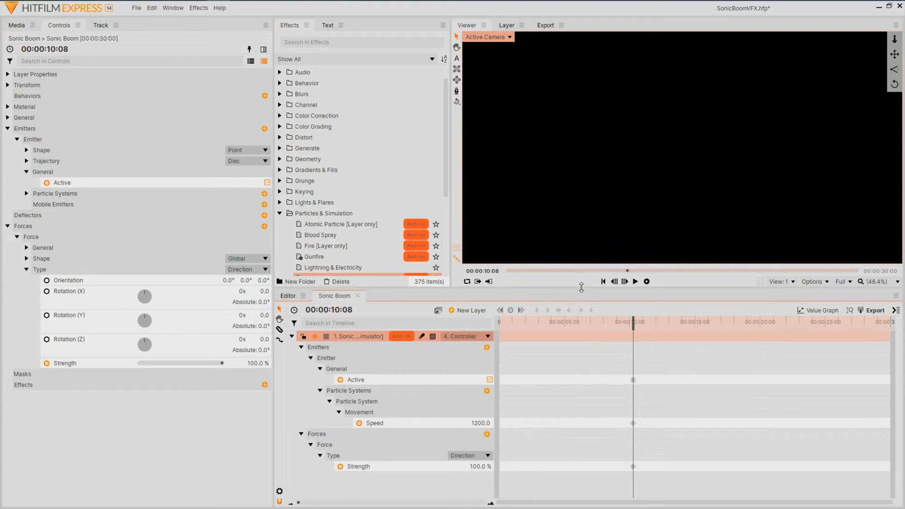
{"action": "left_click_drag", "start_coordinate": [582, 297], "coordinate": [582, 309]}
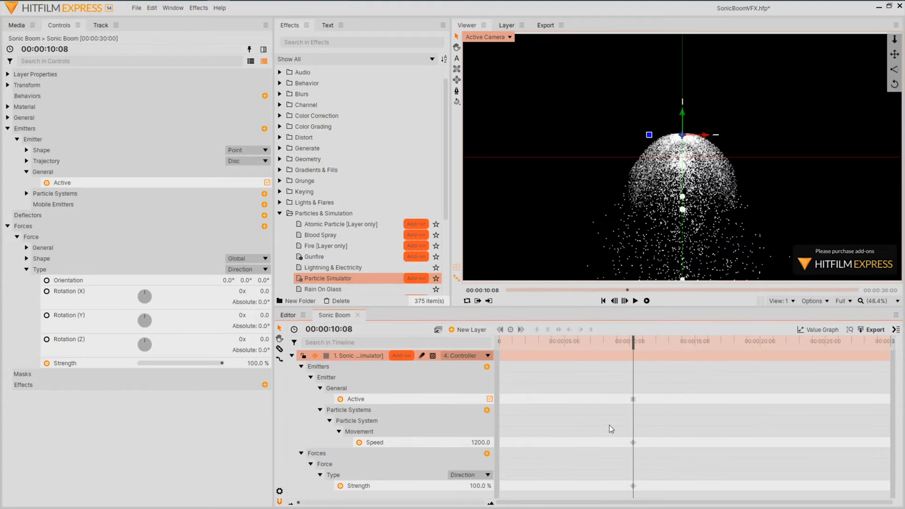
At 00:00:05:01, keyframe the Sonic Boom layer's particle speed and force strength at 0.
{"action": "left_click_drag", "start_coordinate": [633, 348], "coordinate": [559, 346]}
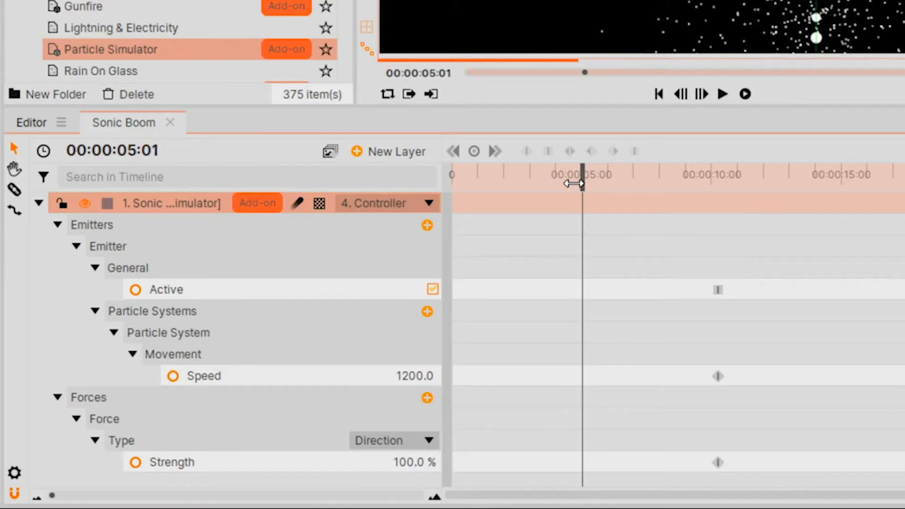
{"action": "left_click", "coordinate": [414, 378]}
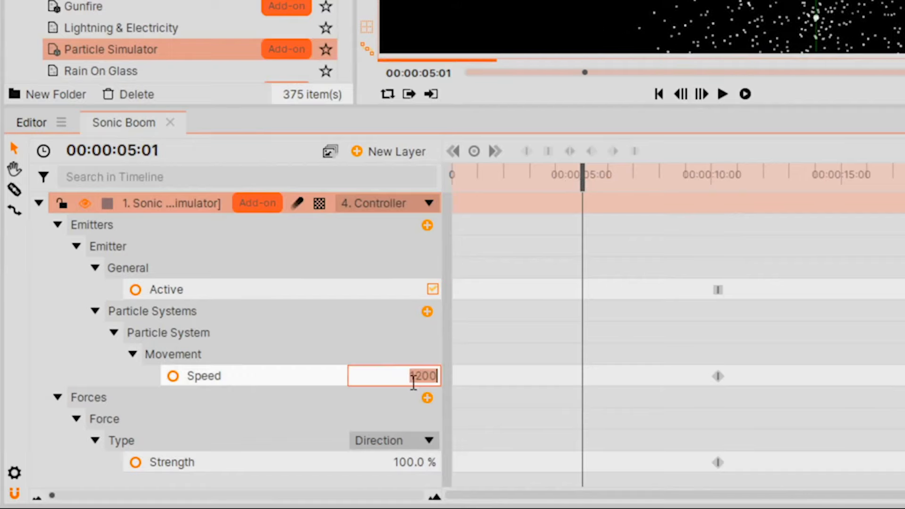
{"action": "type", "text": "0"}
{"action": "left_click", "coordinate": [411, 460]}
{"action": "type", "text": "0"}
{"action": "left_click", "coordinate": [545, 423]}
Move the Sonic Boom emitter's Active keyframe to about 5 seconds and switch Active off at about 10 seconds.
{"action": "left_click_drag", "start_coordinate": [717, 294], "coordinate": [573, 300]}
{"action": "left_click_drag", "start_coordinate": [582, 178], "coordinate": [713, 196]}
{"action": "left_click", "coordinate": [430, 290]}
{"action": "left_click", "coordinate": [618, 300]}
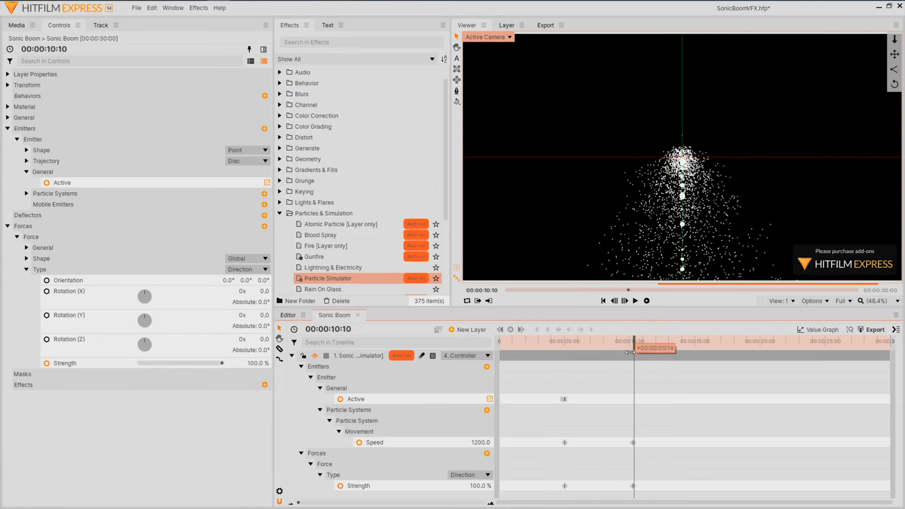
{"action": "left_click_drag", "start_coordinate": [630, 351], "coordinate": [630, 352]}
{"action": "left_click", "coordinate": [394, 400]}
{"action": "left_click", "coordinate": [635, 342]}
{"action": "left_click", "coordinate": [489, 399]}
Move the Sonic Boom layer's end keyframes closer to the start keyframes and adjust the particle speed and force strength.
{"action": "left_click_drag", "start_coordinate": [622, 423], "coordinate": [645, 492]}
{"action": "left_click_drag", "start_coordinate": [633, 443], "coordinate": [584, 442]}
{"action": "left_click_drag", "start_coordinate": [481, 443], "coordinate": [330, 442]}
{"action": "left_click_drag", "start_coordinate": [480, 486], "coordinate": [429, 486]}
{"action": "left_click", "coordinate": [682, 454]}
Fine-tune the Sonic Boom force's strength and shift its end keyframe slightly to shape the boom.
{"action": "mouse_move", "coordinate": [565, 345]}
{"action": "left_mouse_down"}
{"action": "mouse_move", "coordinate": [596, 348]}
{"action": "mouse_move", "coordinate": [577, 348]}
{"action": "left_mouse_up"}
{"action": "left_click_drag", "start_coordinate": [585, 486], "coordinate": [597, 485]}
{"action": "left_click_drag", "start_coordinate": [481, 486], "coordinate": [515, 485]}
{"action": "left_click_drag", "start_coordinate": [578, 486], "coordinate": [584, 486]}
{"action": "left_click", "coordinate": [585, 379]}
{"action": "mouse_move", "coordinate": [576, 345]}
{"action": "left_mouse_down"}
{"action": "mouse_move", "coordinate": [559, 344]}
{"action": "mouse_move", "coordinate": [606, 345]}
{"action": "mouse_move", "coordinate": [575, 345]}
{"action": "left_mouse_up"}
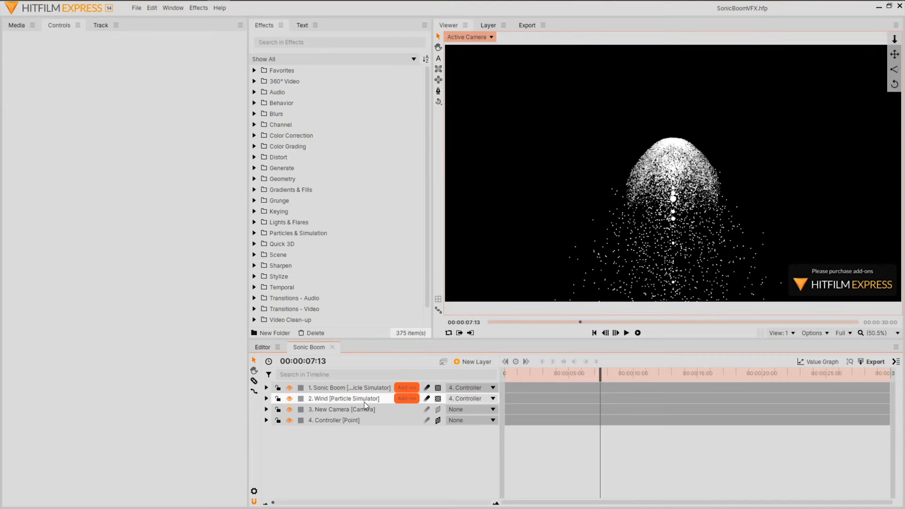
Apply a Blur effect to the Wind layer with a radius of 8 px.
{"action": "left_click", "coordinate": [344, 398]}
{"action": "left_click", "coordinate": [255, 114]}
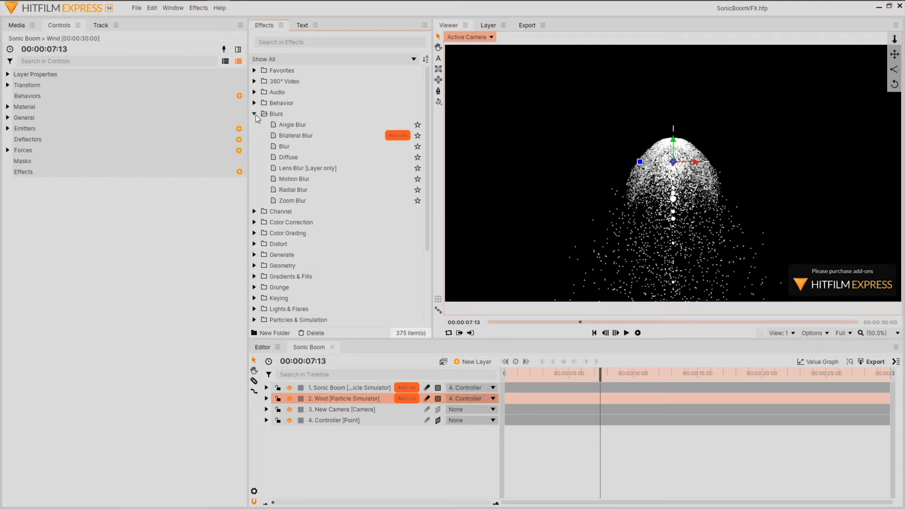
{"action": "left_click", "coordinate": [298, 148]}
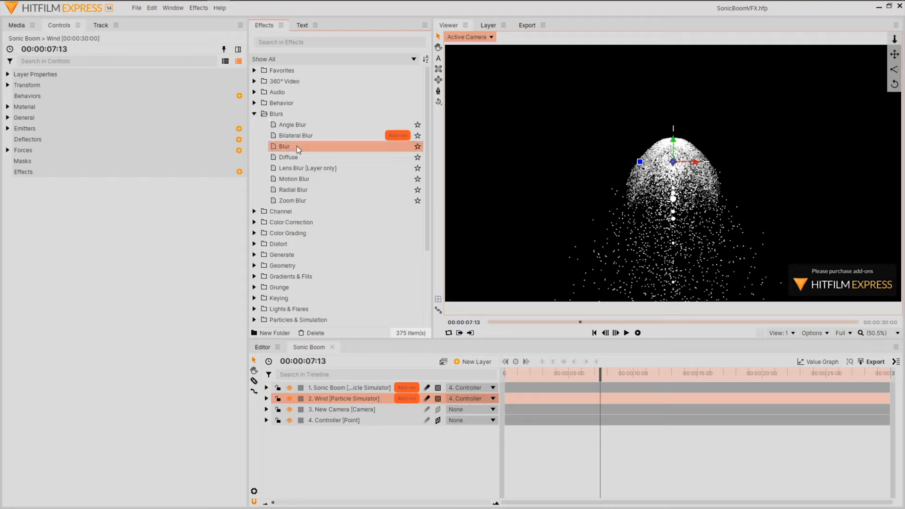
{"action": "left_click_drag", "start_coordinate": [148, 173], "coordinate": [149, 173]}
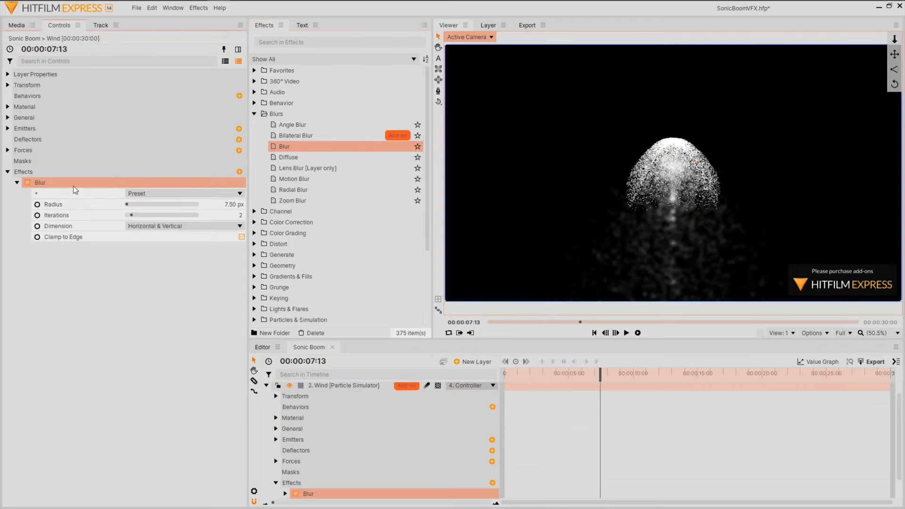
{"action": "left_click", "coordinate": [173, 295]}
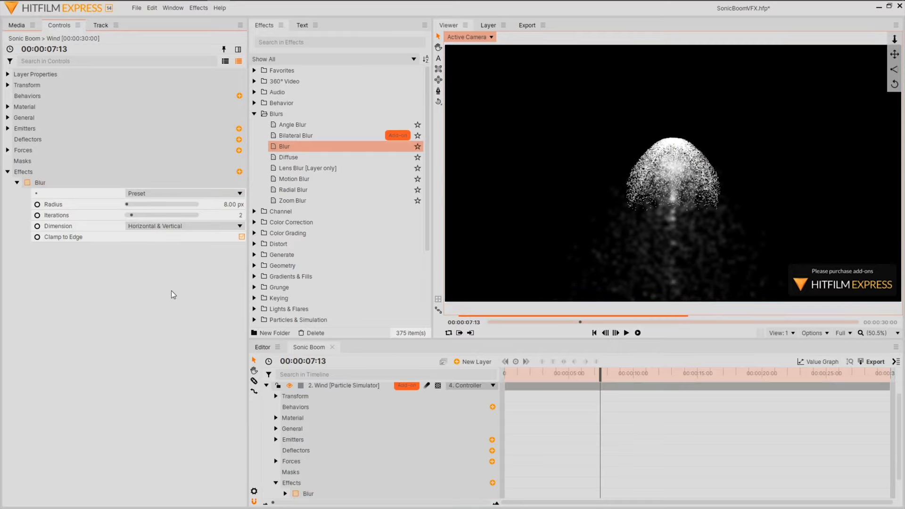
Add a Zoom Blur to the Wind layer with strength 74, centred on the Controller layer with a vertical position of 405.
{"action": "left_click_drag", "start_coordinate": [320, 201], "coordinate": [175, 243]}
{"action": "left_click", "coordinate": [17, 247]}
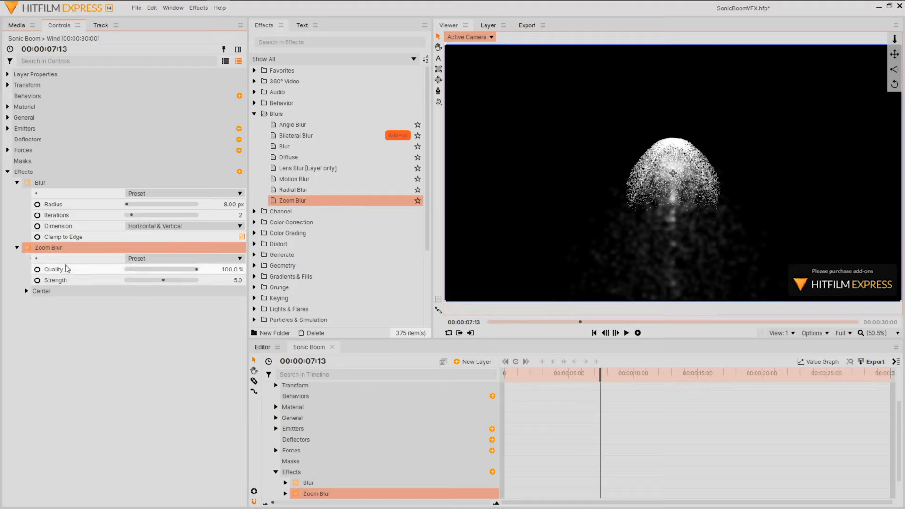
{"action": "left_click", "coordinate": [27, 291]}
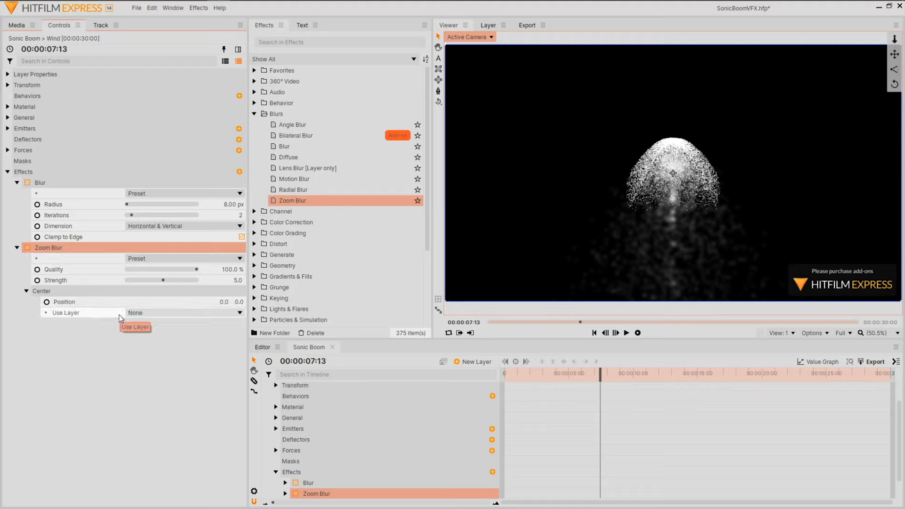
{"action": "left_click", "coordinate": [143, 314]}
{"action": "left_click", "coordinate": [150, 365]}
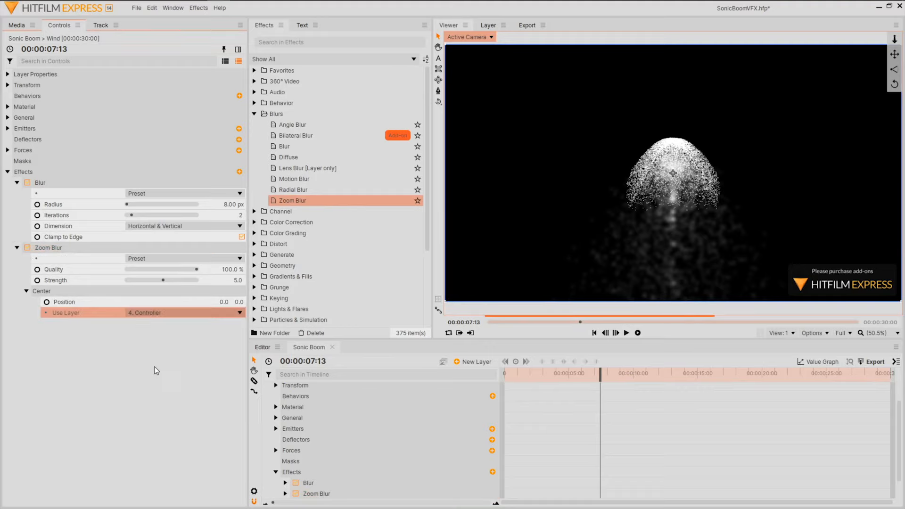
{"action": "mouse_move", "coordinate": [236, 278]}
{"action": "left_mouse_down"}
{"action": "mouse_move", "coordinate": [268, 278]}
{"action": "mouse_move", "coordinate": [260, 300]}
{"action": "mouse_move", "coordinate": [426, 300]}
{"action": "left_mouse_up"}
Add a Diffuse effect below the Zoom Blur on the Wind layer using the Heavy preset.
{"action": "left_click_drag", "start_coordinate": [310, 158], "coordinate": [138, 318]}
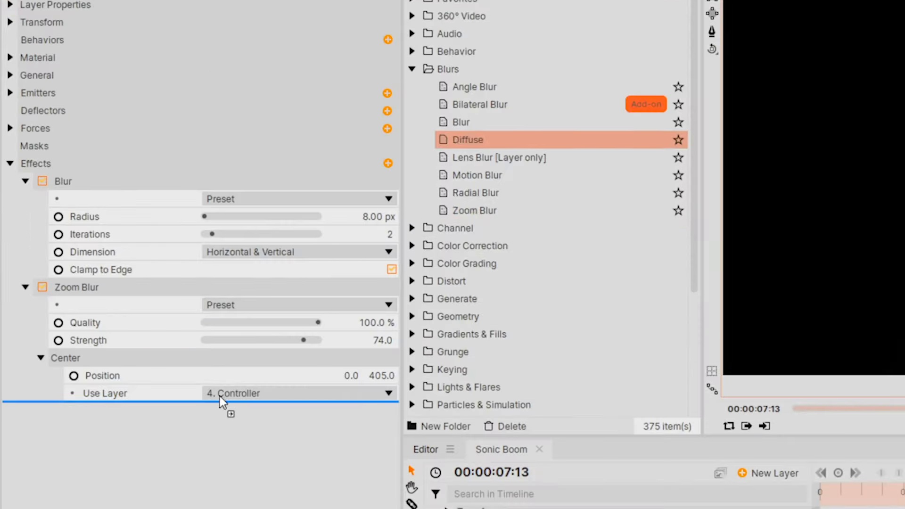
{"action": "left_click_drag", "start_coordinate": [222, 401], "coordinate": [221, 403]}
{"action": "left_click", "coordinate": [236, 428]}
{"action": "left_click", "coordinate": [248, 468]}
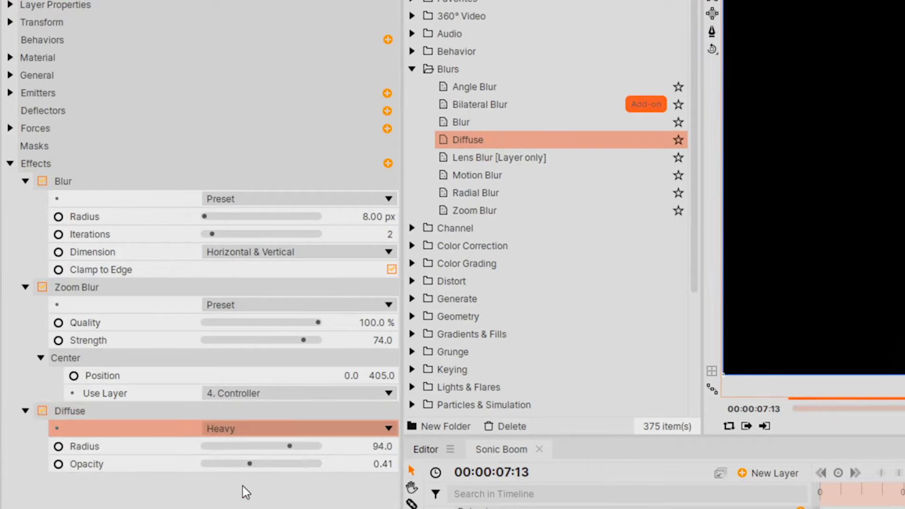
Copy the Wind layer's Blur, Zoom Blur and Diffuse effects to the Sonic Boom layer.
{"action": "left_click", "coordinate": [103, 410]}
{"action": "left_click", "coordinate": [105, 287], "text": "ctrl"}
{"action": "left_click", "coordinate": [110, 181], "text": "ctrl"}
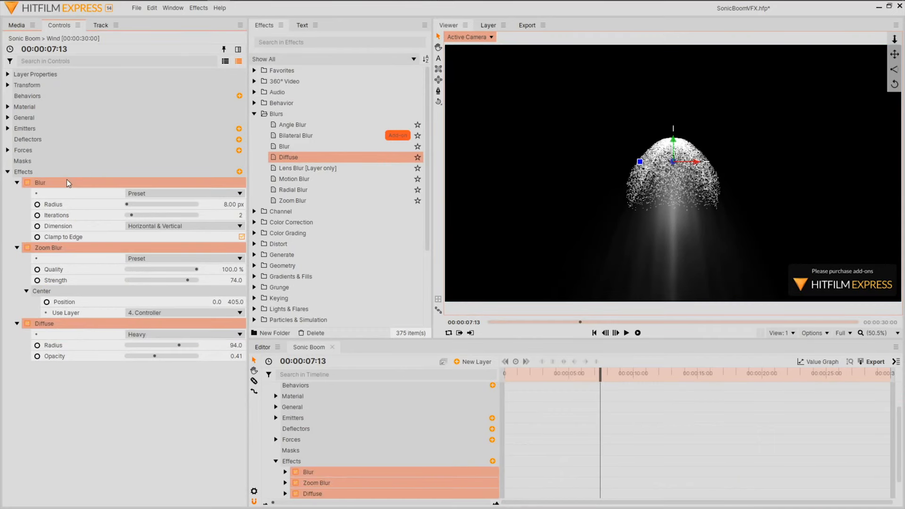
{"action": "left_click", "coordinate": [276, 461]}
{"action": "left_click", "coordinate": [333, 388]}
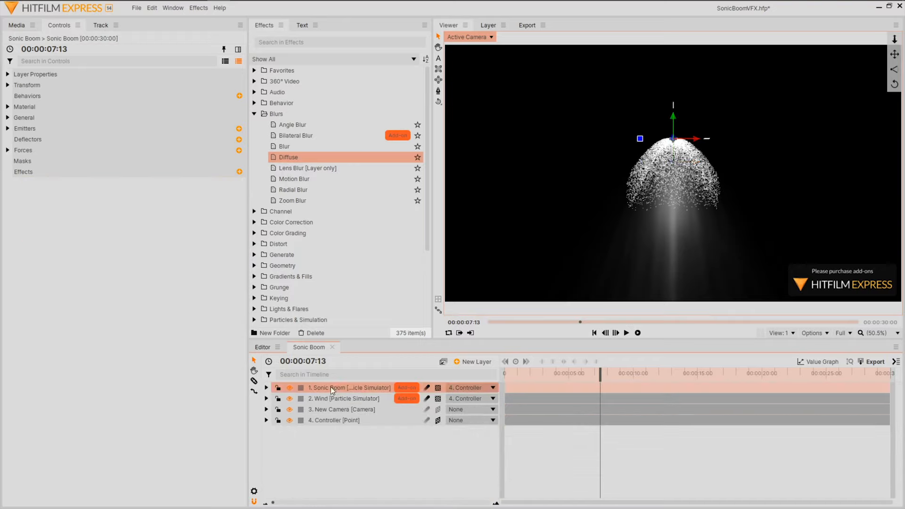
{"action": "left_click_drag", "start_coordinate": [71, 177], "coordinate": [72, 177]}
{"action": "left_click", "coordinate": [119, 302]}
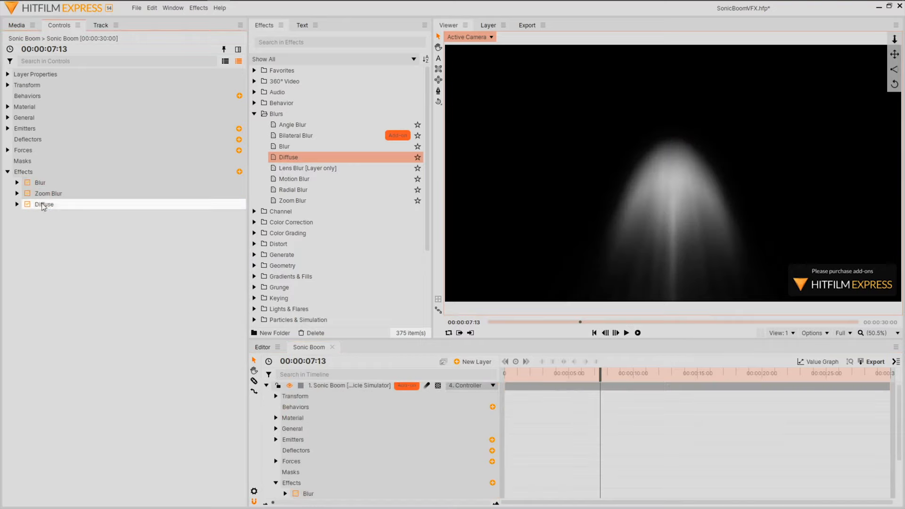
On the Sonic Boom layer, set the Zoom Blur strength to 48 and add Heat Distortion above the Blur effect.
{"action": "left_click", "coordinate": [17, 194]}
{"action": "left_click_drag", "start_coordinate": [235, 227], "coordinate": [229, 226]}
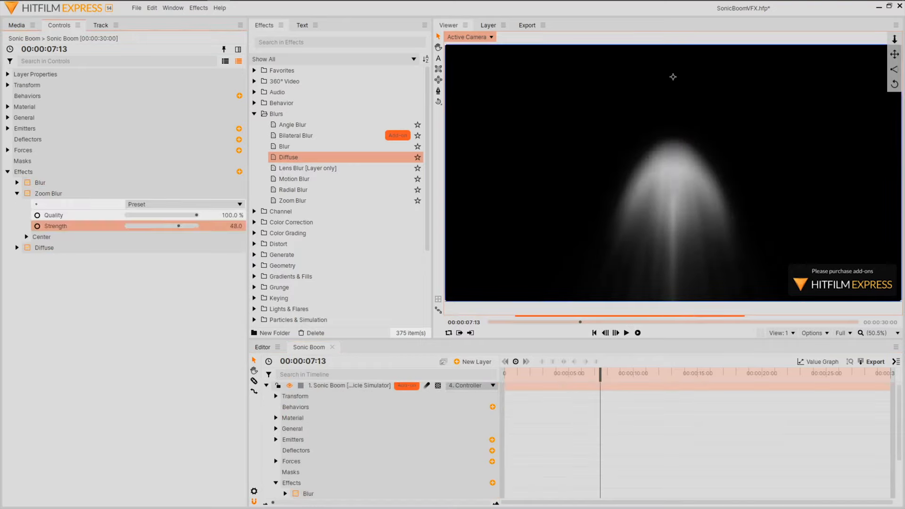
{"action": "left_click_drag", "start_coordinate": [283, 268], "coordinate": [99, 193]}
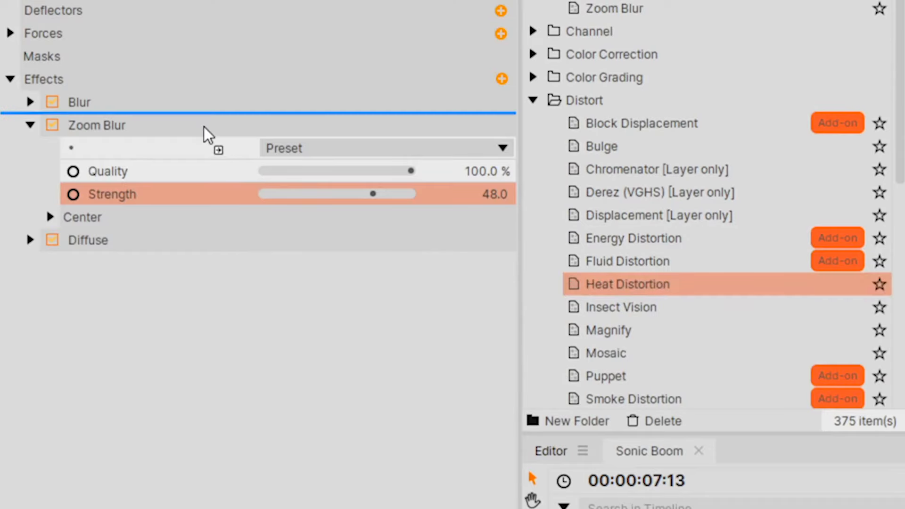
{"action": "left_click_drag", "start_coordinate": [203, 126], "coordinate": [194, 97]}
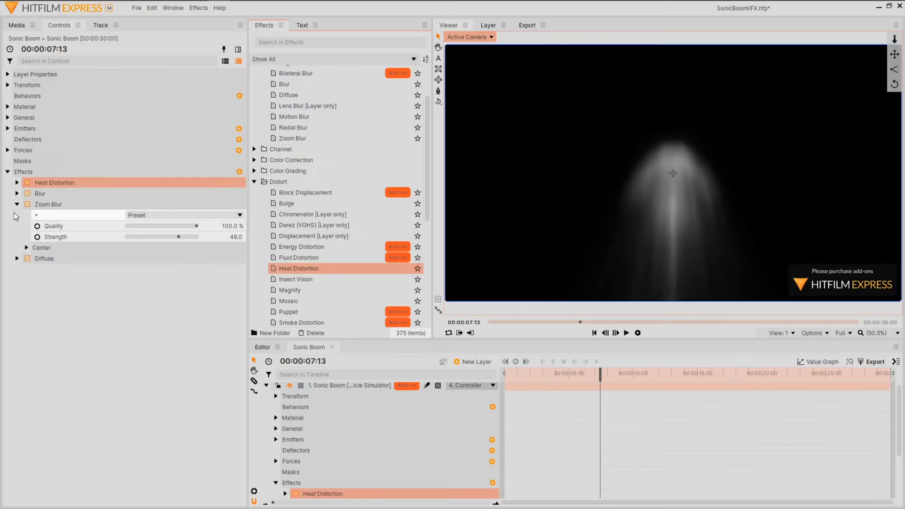
{"action": "left_click", "coordinate": [31, 147]}
{"action": "left_click", "coordinate": [68, 248]}
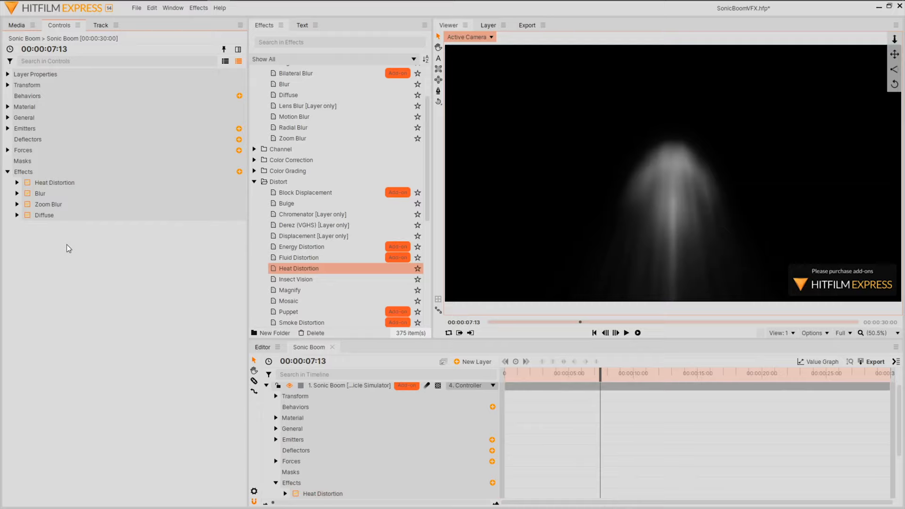
Add a Color Gradient effect from Gradients & Fills to the Sonic Boom layer's effects.
{"action": "left_click", "coordinate": [254, 181]}
{"action": "left_click", "coordinate": [254, 214]}
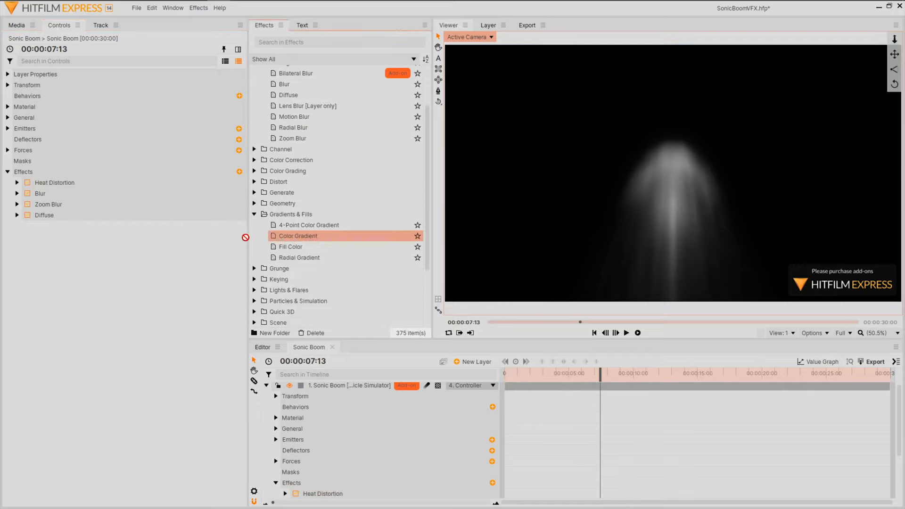
{"action": "left_click_drag", "start_coordinate": [148, 221], "coordinate": [148, 221]}
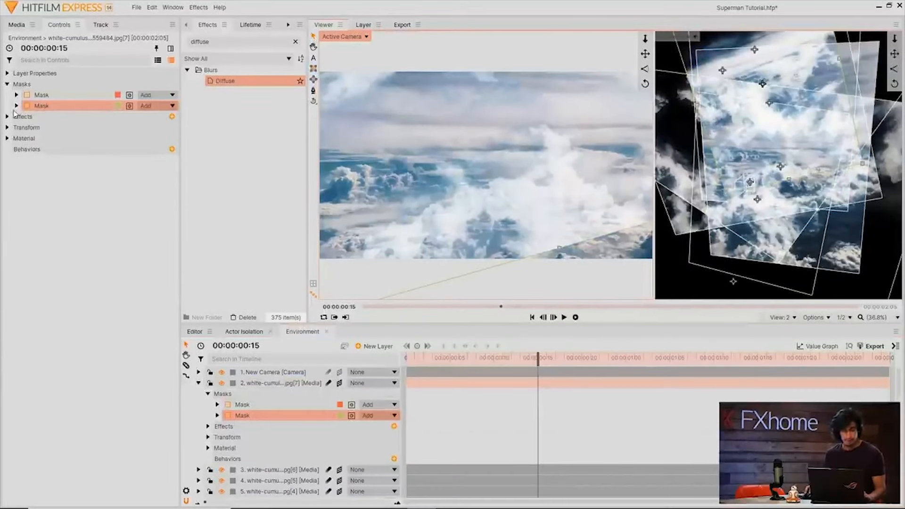
Adjust the shape settings of the second mask on the selected cloud layer in the Environment composite.
{"action": "left_click", "coordinate": [17, 106]}
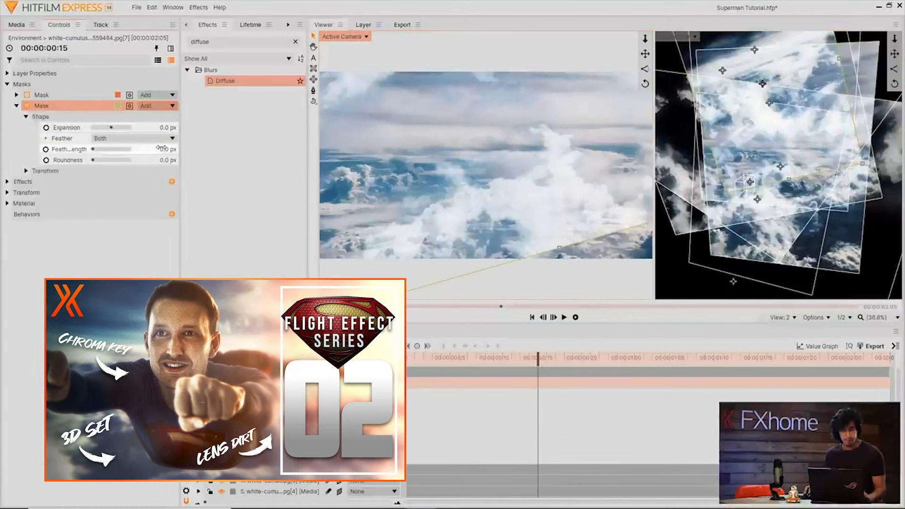
{"action": "left_click_drag", "start_coordinate": [167, 128], "coordinate": [161, 128]}
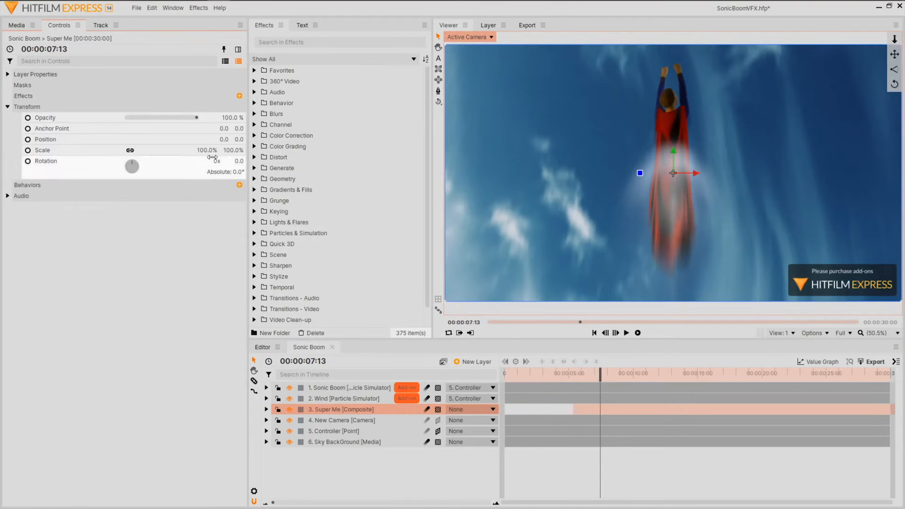
Parent the Super Me layer to the Controller layer and play back the flight animation from near the Super Me clip's start.
{"action": "left_click", "coordinate": [490, 409]}
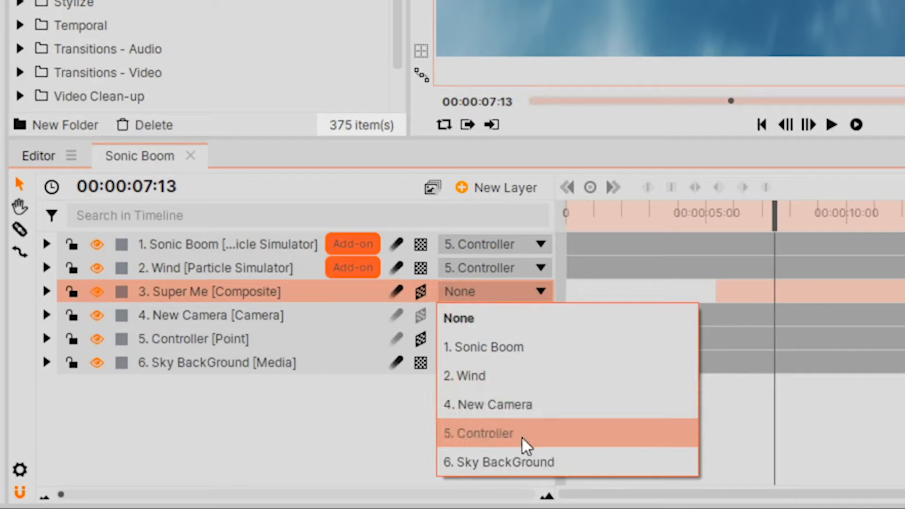
{"action": "left_click", "coordinate": [545, 433]}
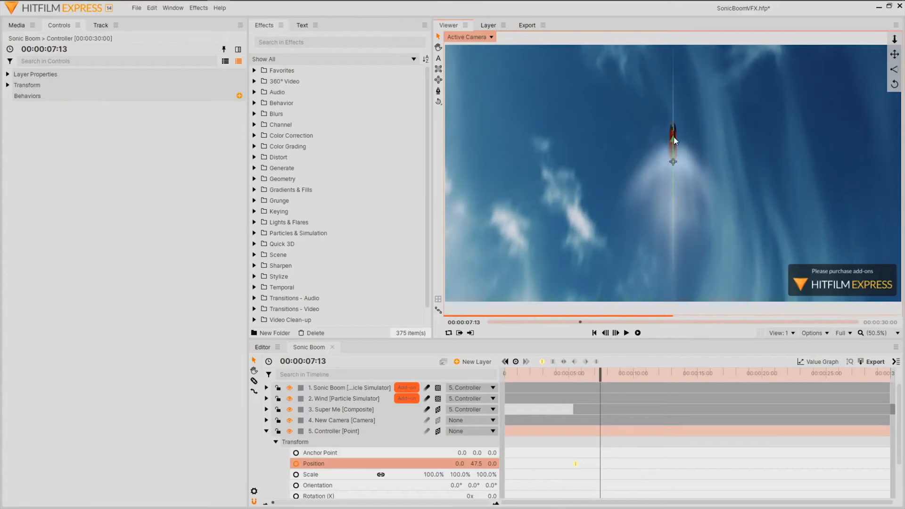
{"action": "mouse_move", "coordinate": [576, 375]}
{"action": "left_mouse_down"}
{"action": "mouse_move", "coordinate": [606, 374]}
{"action": "mouse_move", "coordinate": [577, 375]}
{"action": "left_mouse_up"}
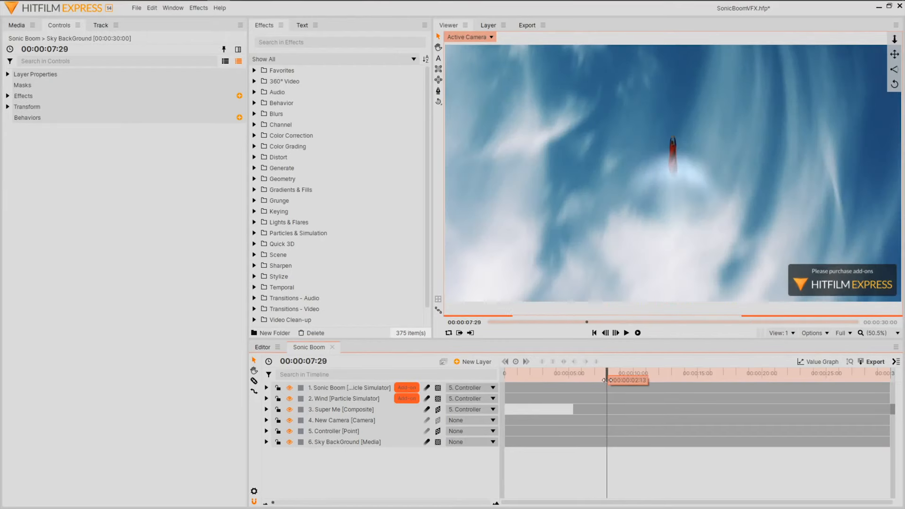
{"action": "left_click", "coordinate": [637, 333]}
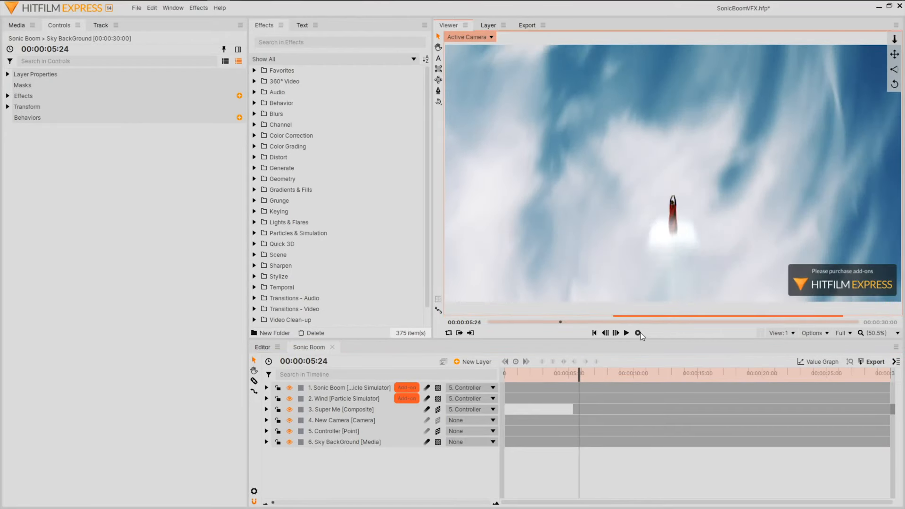